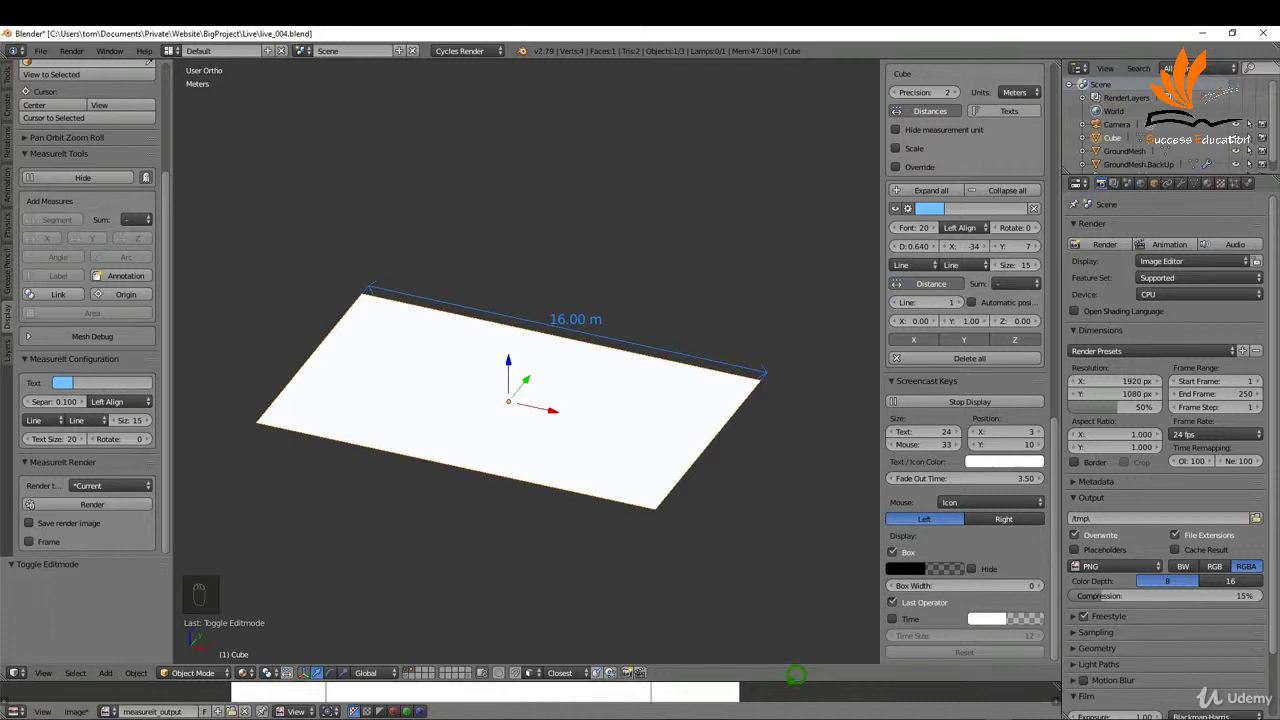
# Enlarge the image area to inspect the 16.00 m plane render, then return to the terrain scene.
pyautogui.moveTo(795, 680); pyautogui.dragTo(800, 190)
pyautogui.scroll(1, 439, 440)
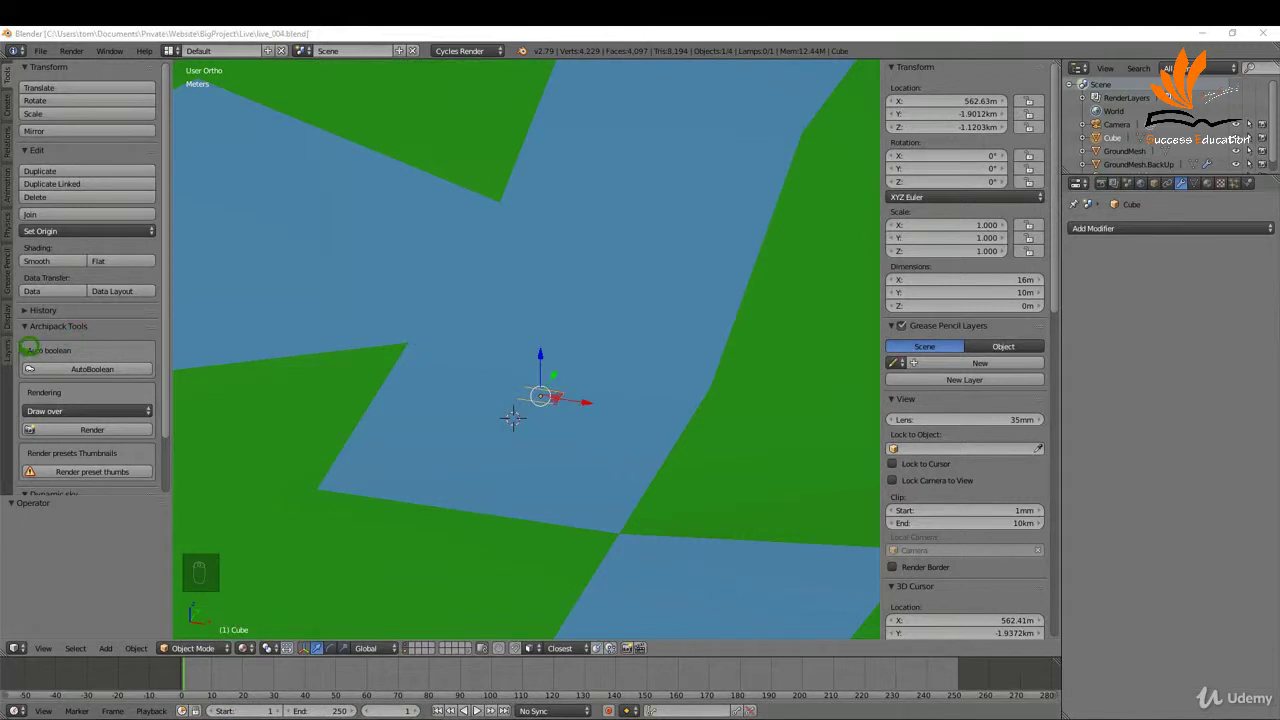
# Rename the second layer to GroundView in the layer list.
pyautogui.click(12, 345)
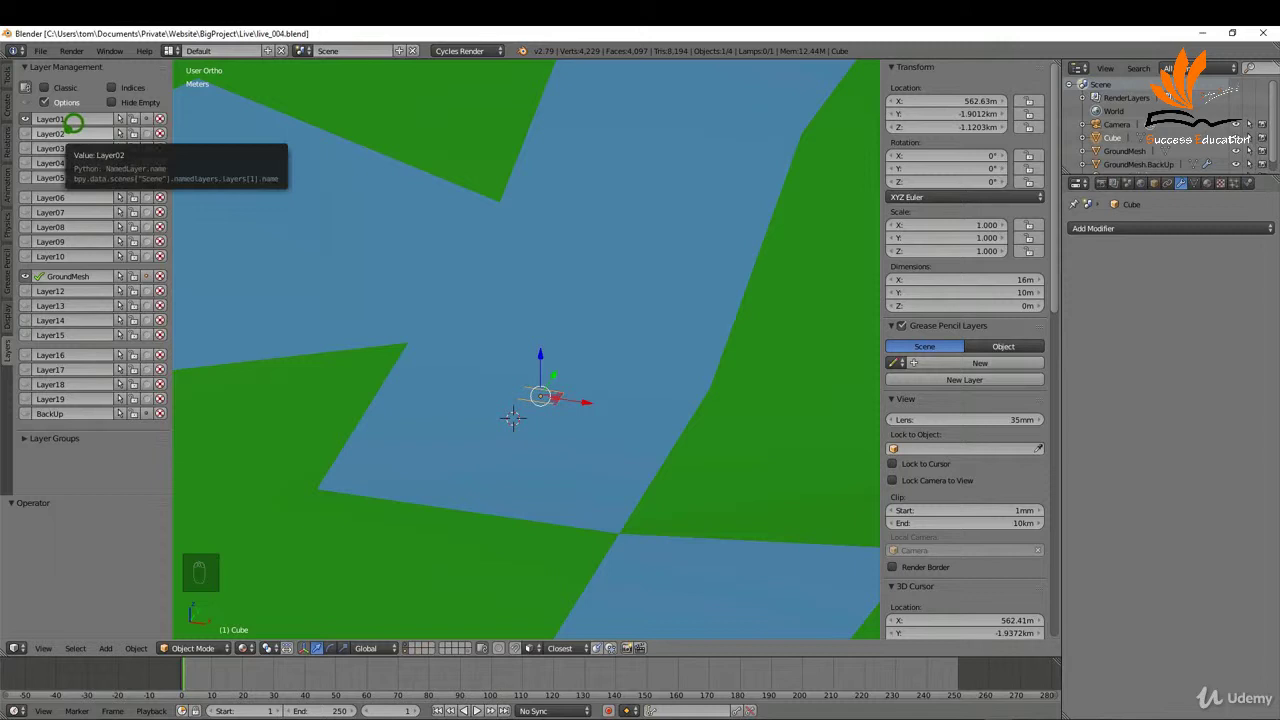
pyautogui.doubleClick(68, 133)
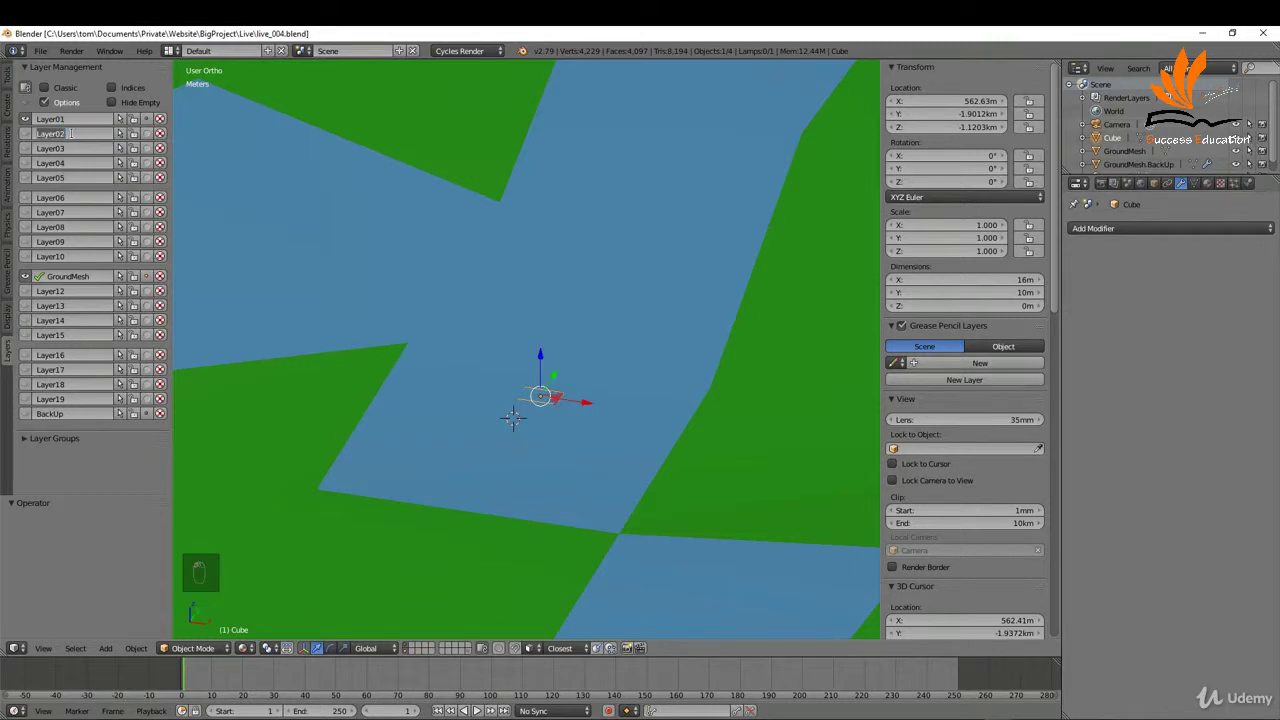
pyautogui.write('GroundMeshw')
pyautogui.click(83, 121)
pyautogui.click(155, 121)
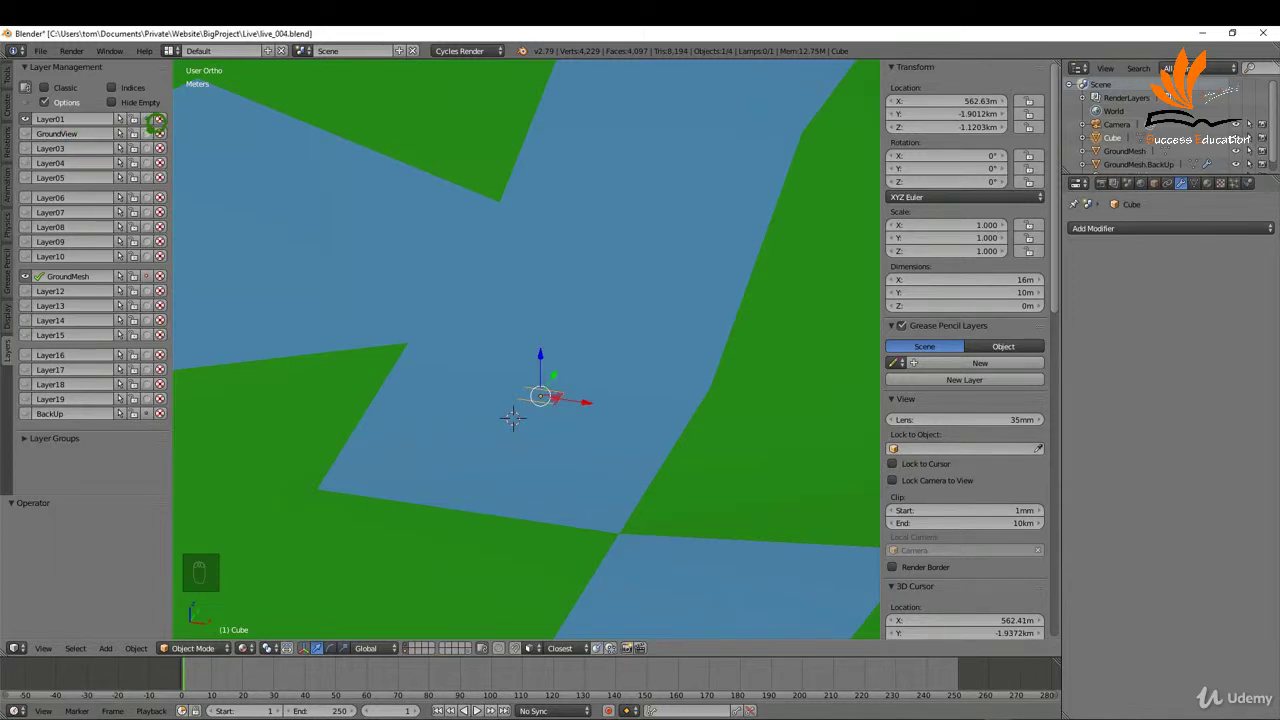
# Make GroundView visible and the working layer, and hide the GroundMesh terrain layer.
pyautogui.click(35, 121)
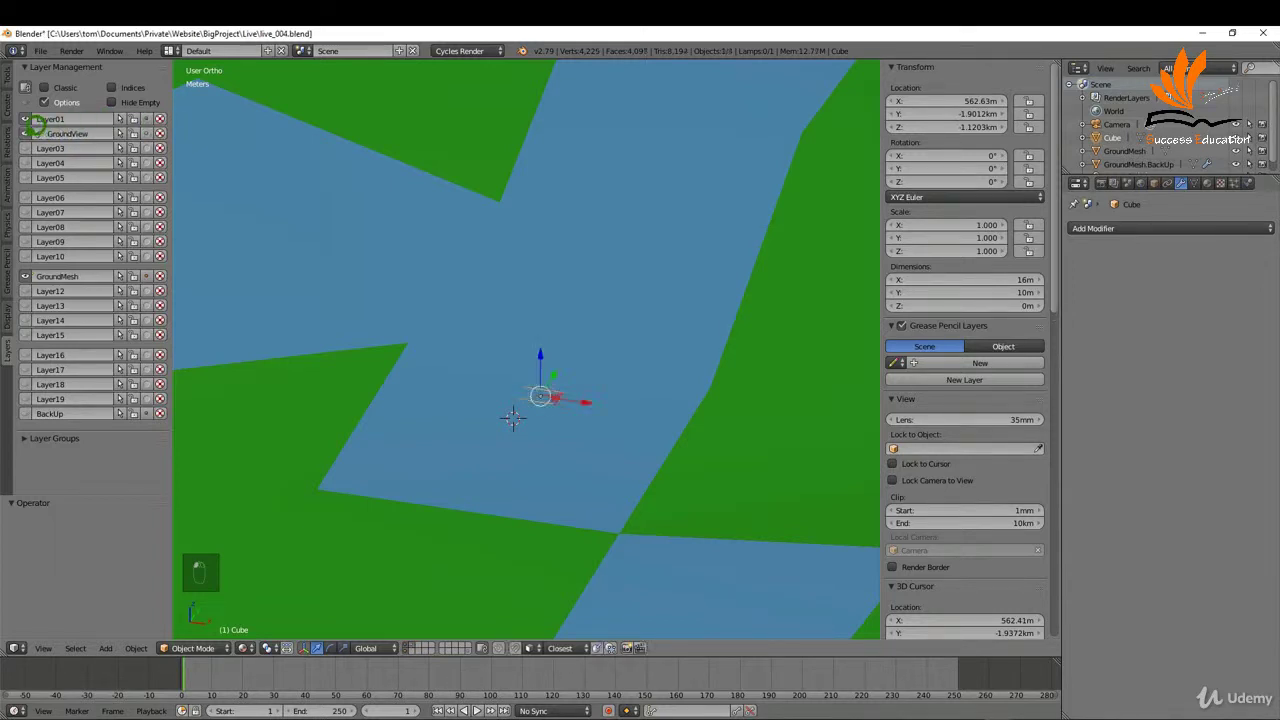
pyautogui.click(37, 270)
pyautogui.click(35, 270)
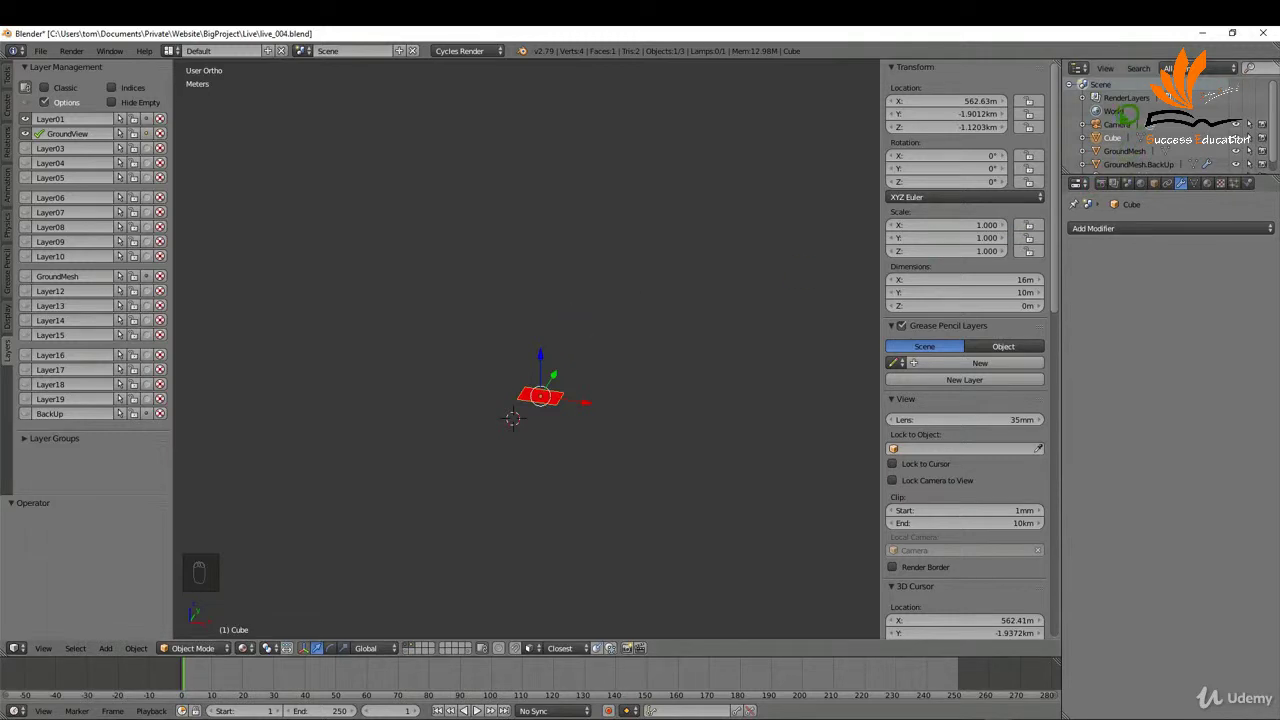
# Select the camera and zoom into the top view of the red plane.
pyautogui.click(1120, 122)
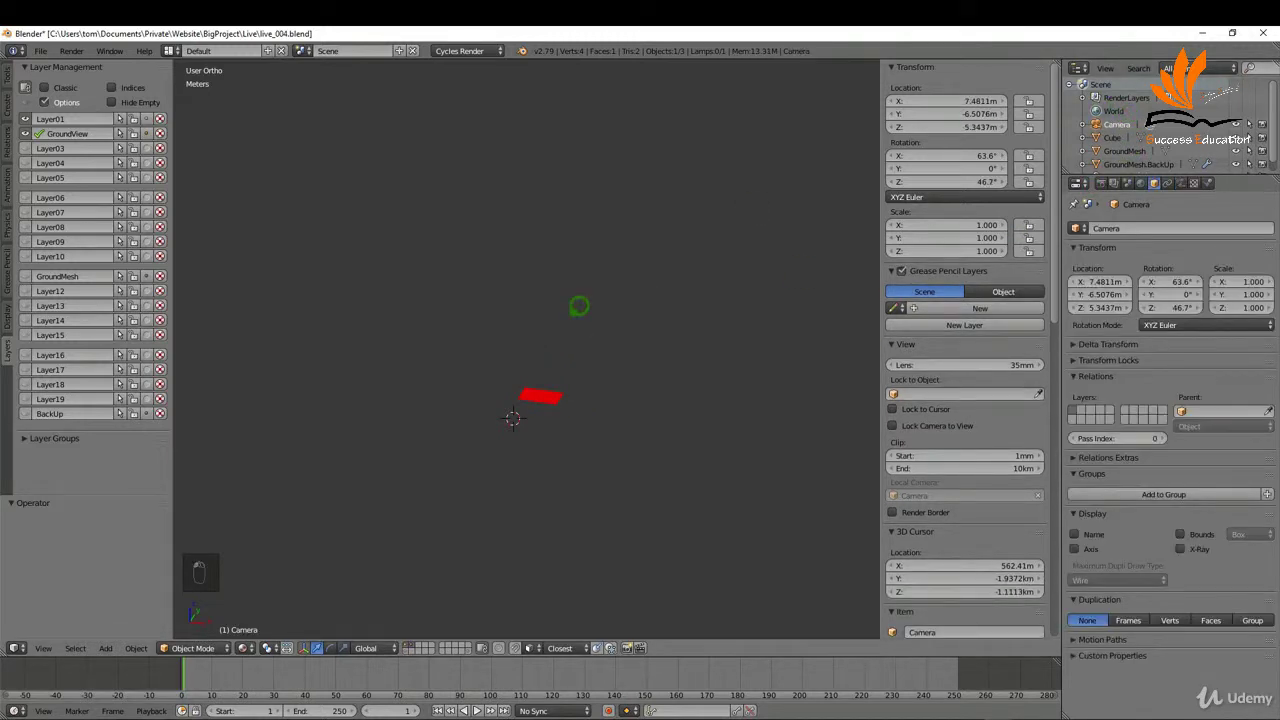
pyautogui.press('KP_7')
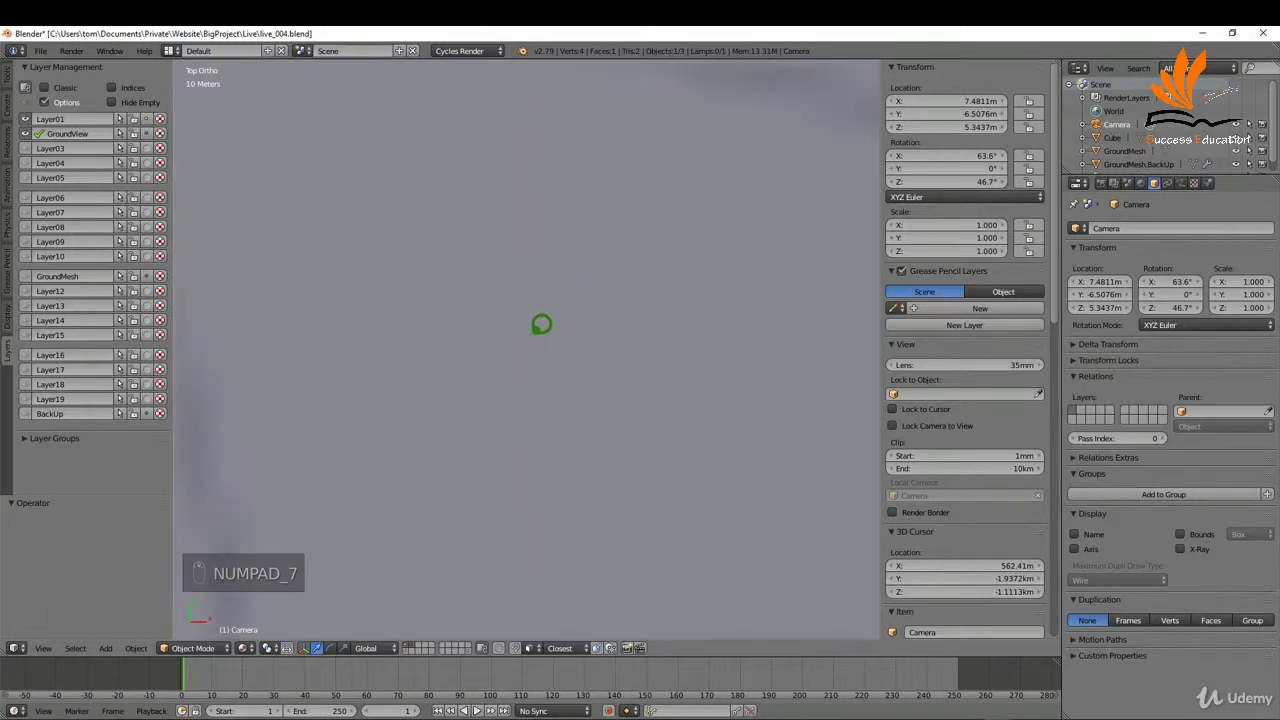
pyautogui.scroll(-10, 586, 337)
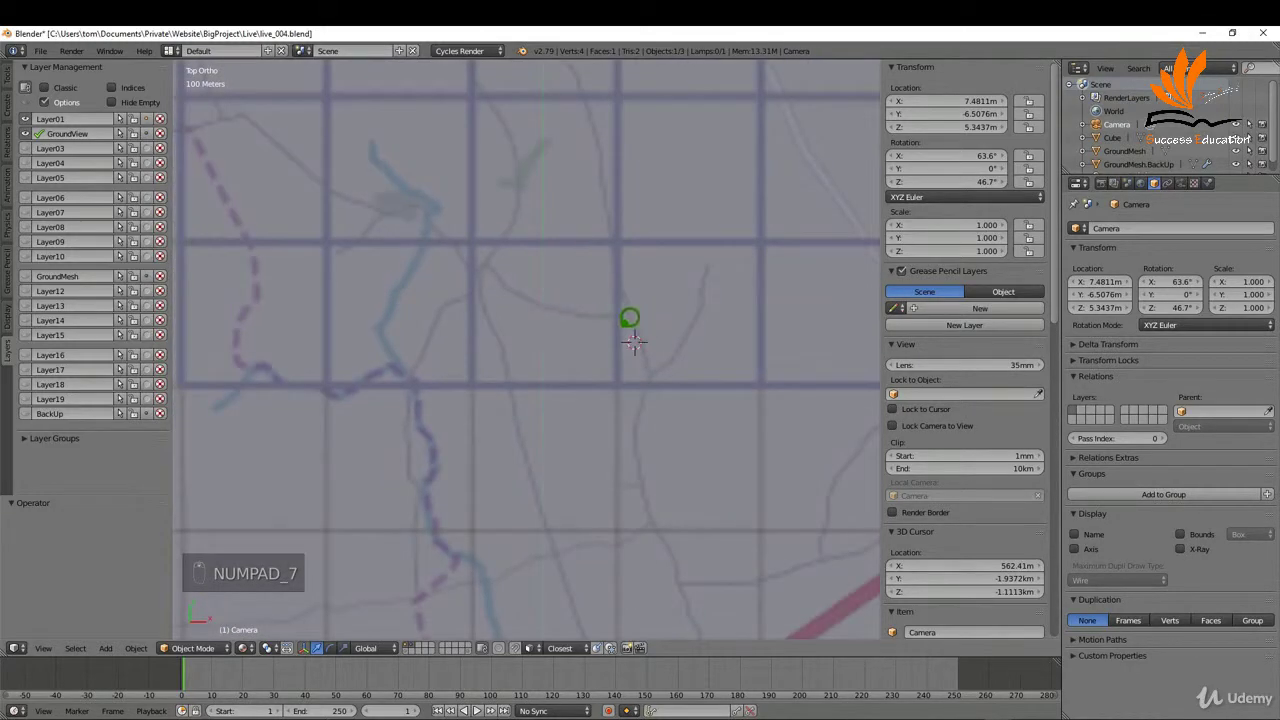
pyautogui.scroll(10, 627, 337)
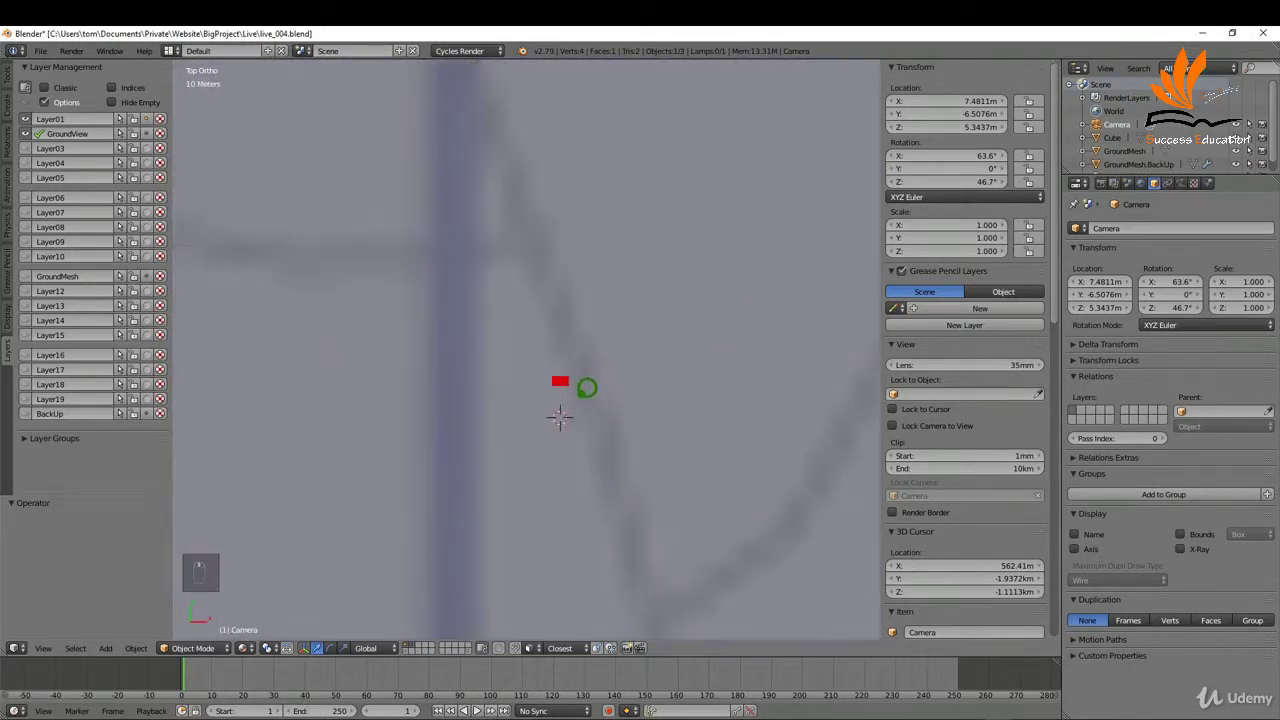
pyautogui.scroll(3, 578, 367)
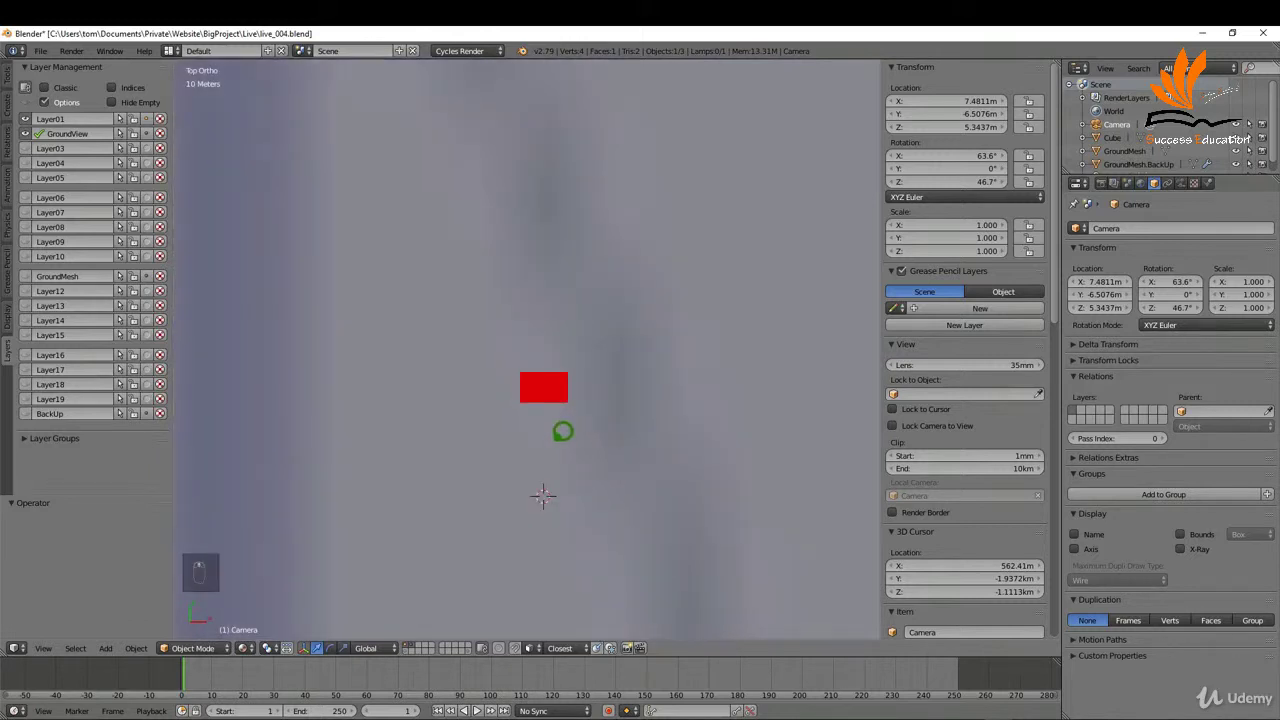
pyautogui.scroll(1, 566, 446)
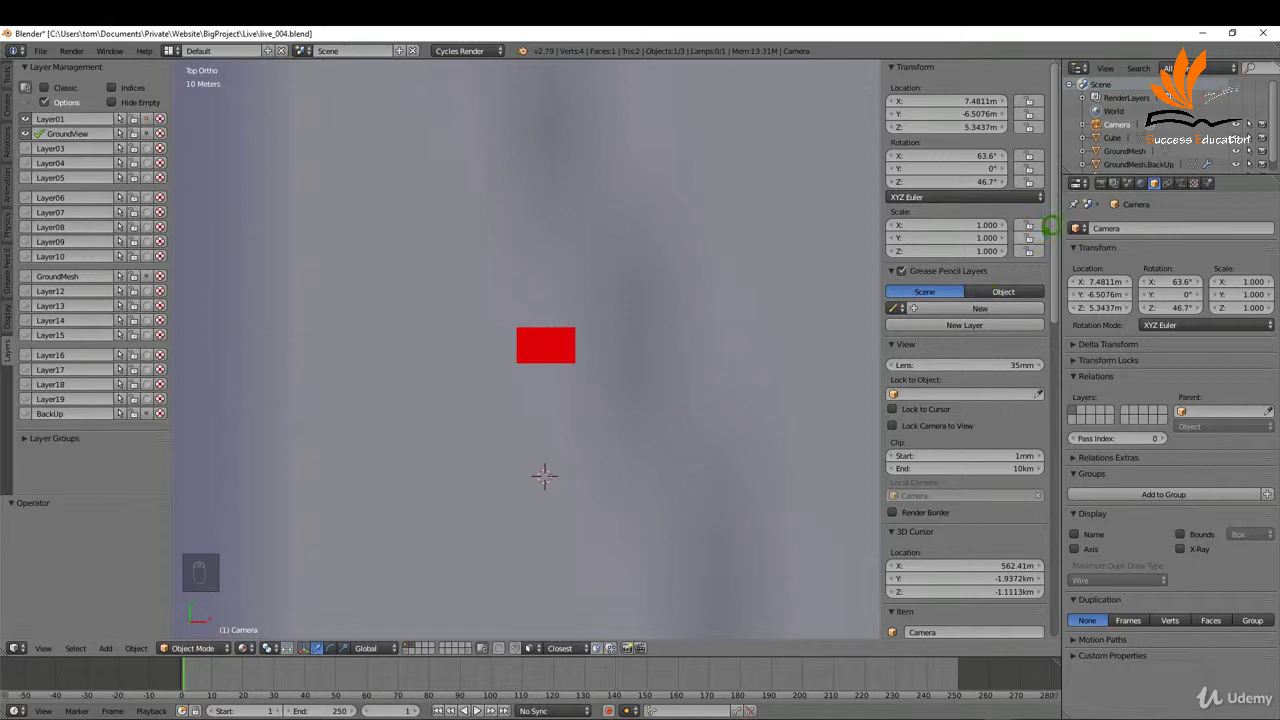
# Hide and collapse the Capture.PNG background image in the sidebar.
pyautogui.moveTo(1058, 218)
pyautogui.mouseDown()
pyautogui.moveTo(1044, 492)
pyautogui.moveTo(1031, 486)
pyautogui.mouseUp()
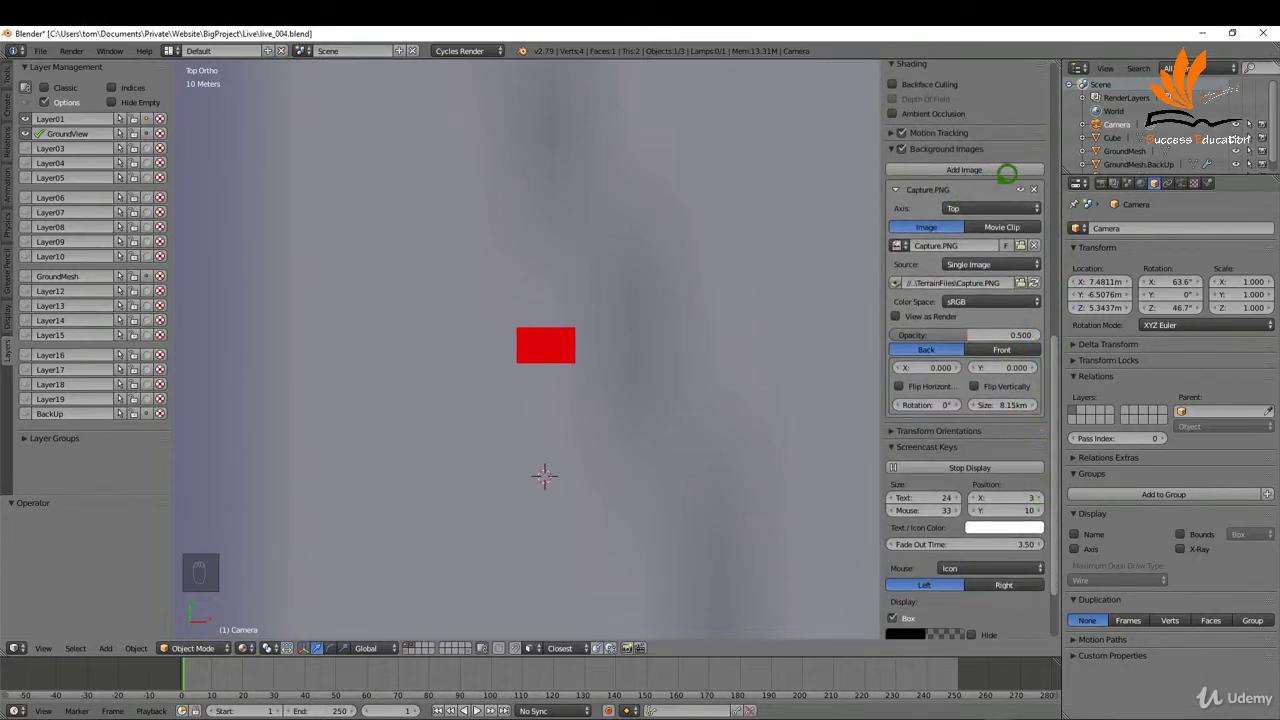
pyautogui.click(1024, 187)
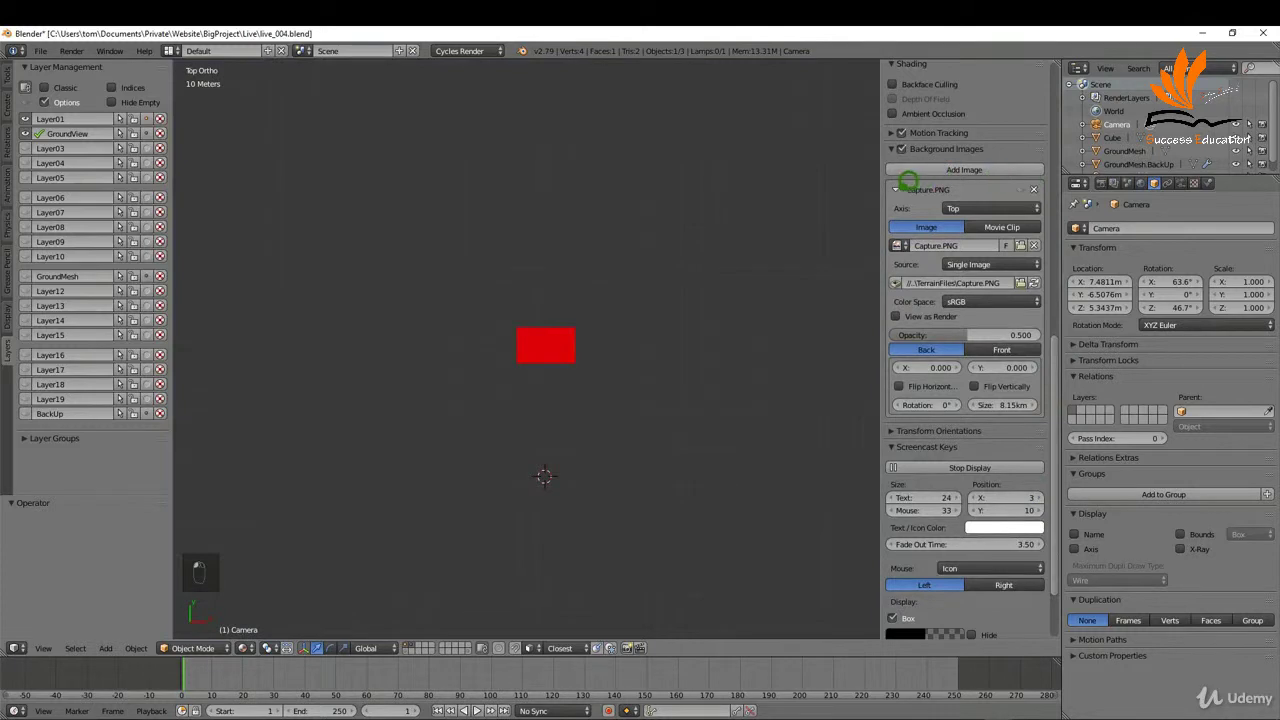
pyautogui.click(896, 189)
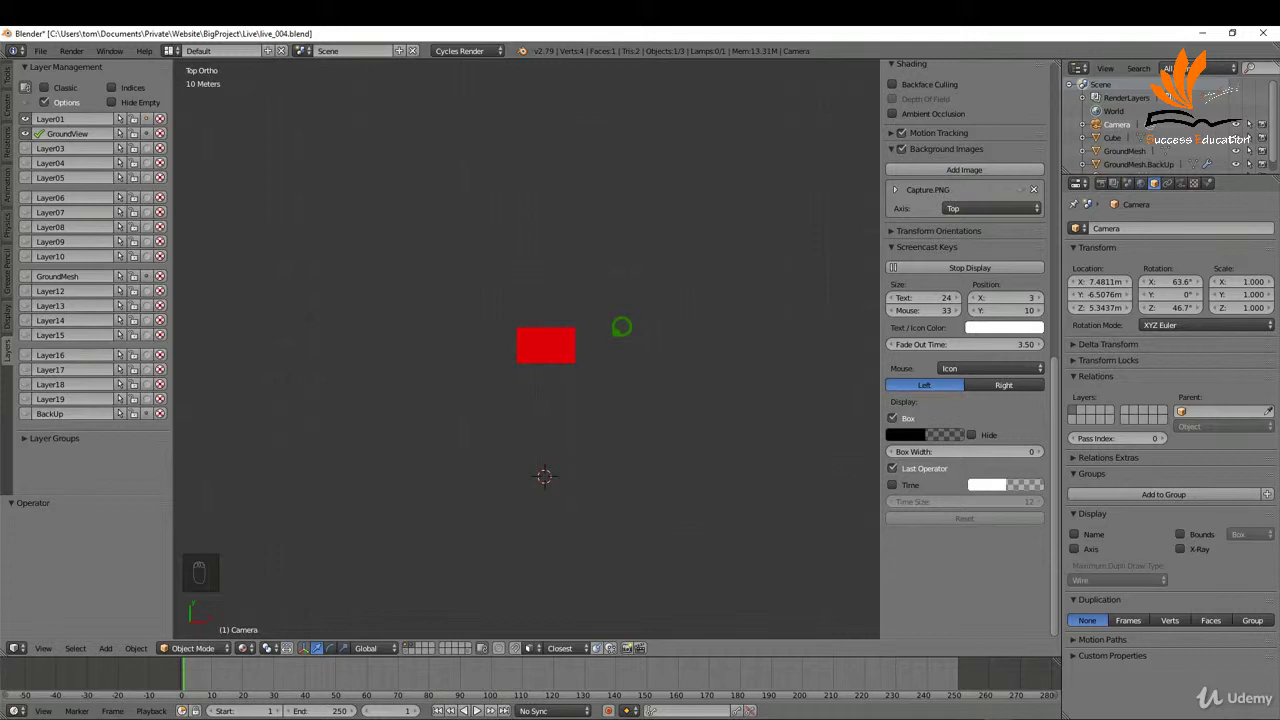
# Align the camera to the top view, make it Orthographic, and close the sidebar.
pyautogui.press('ctrl+alt+KP_0')
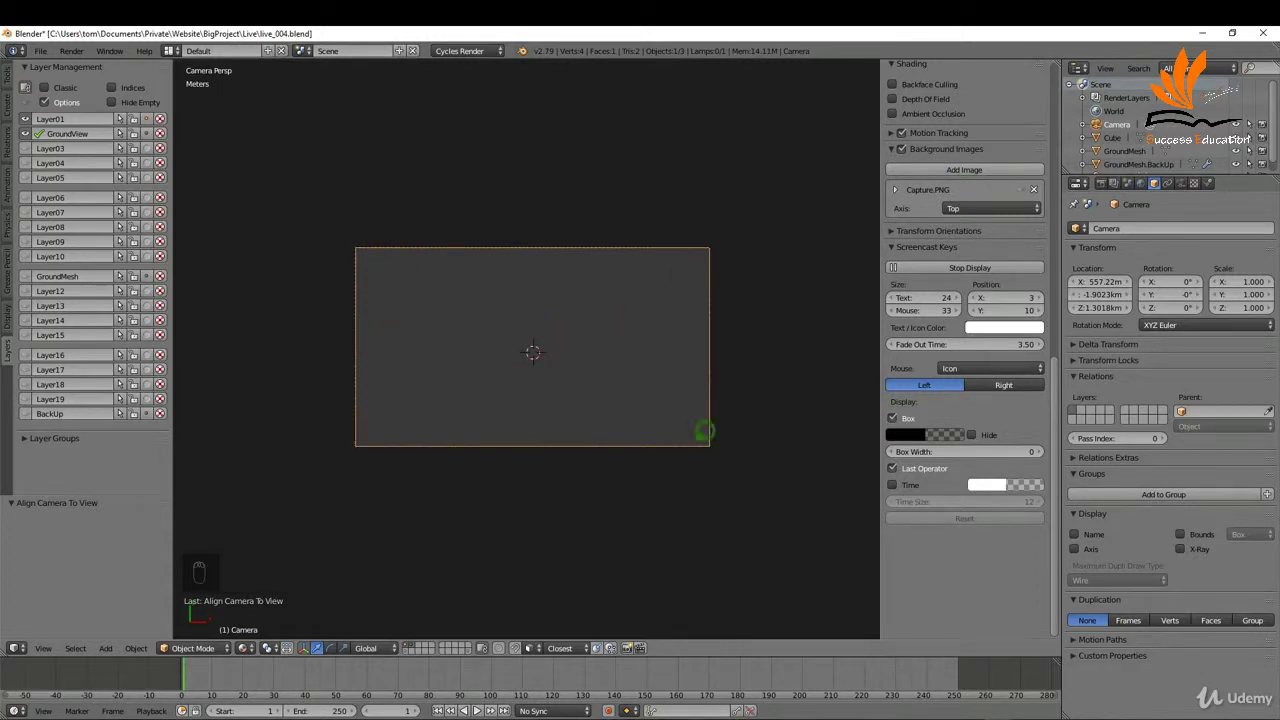
pyautogui.click(1181, 183)
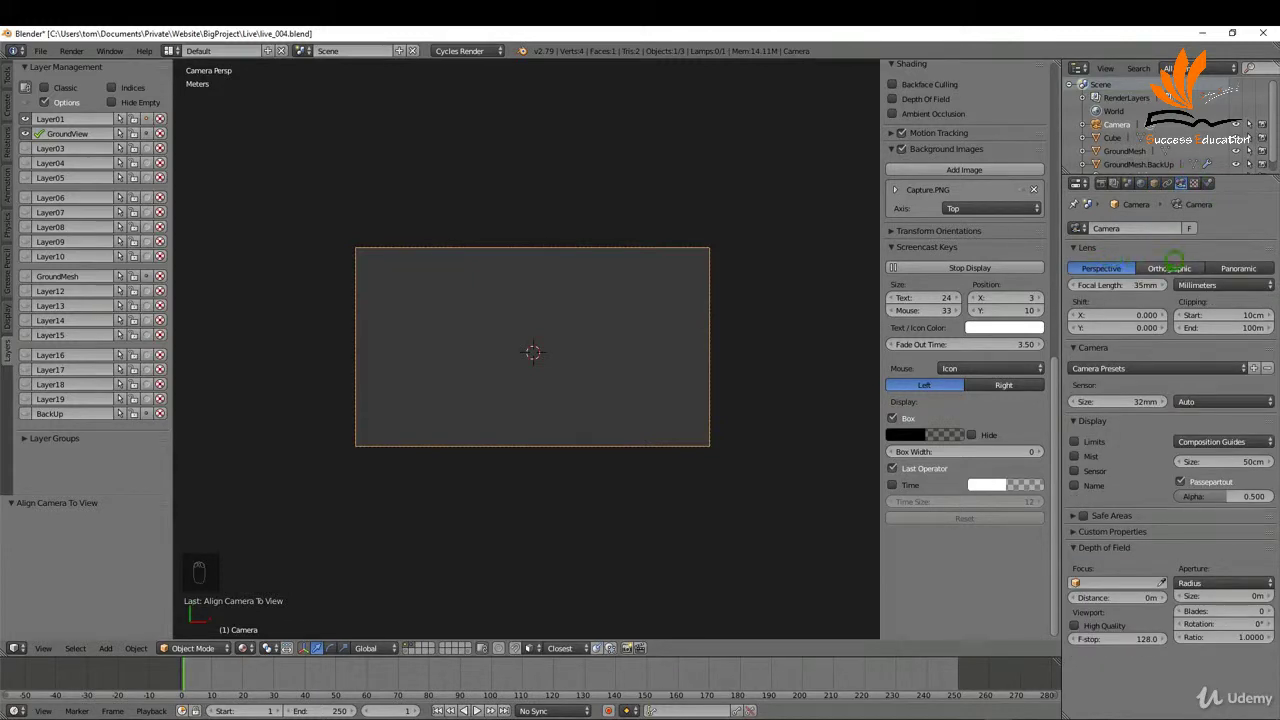
pyautogui.click(1169, 268)
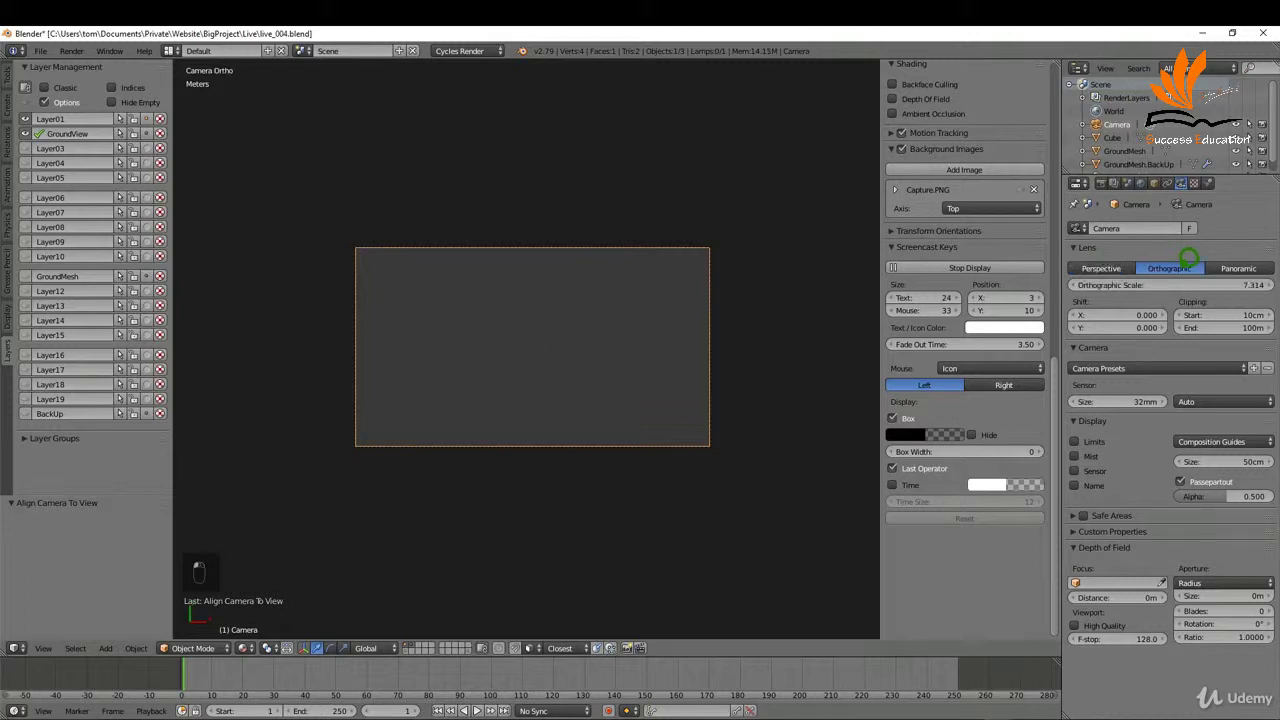
pyautogui.press('KP_7')
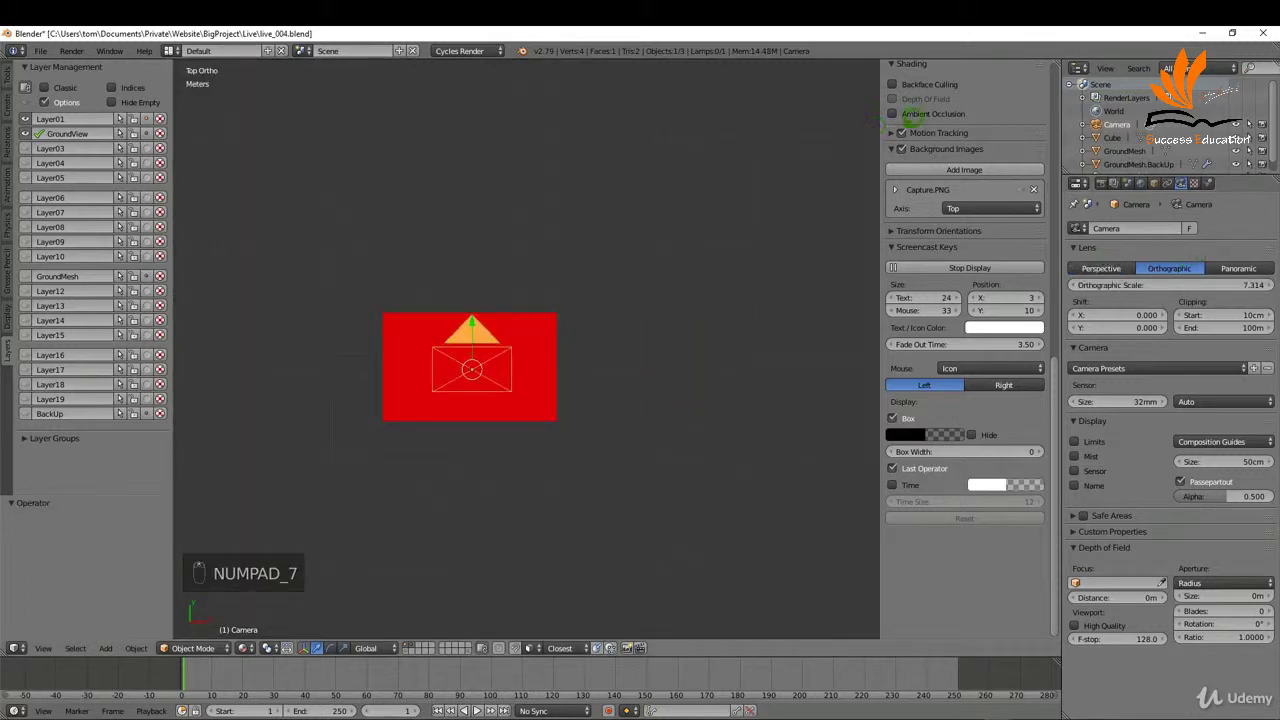
pyautogui.press('n')
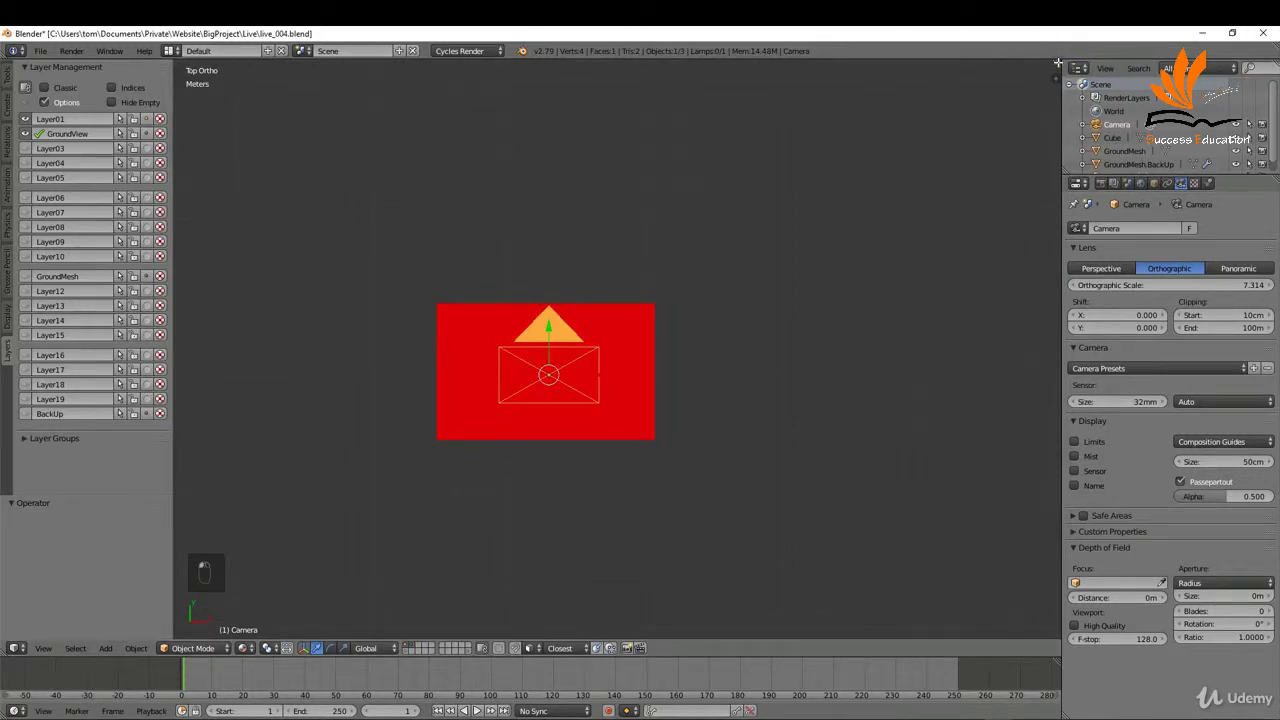
pyautogui.moveTo(1058, 62); pyautogui.dragTo(630, 90)
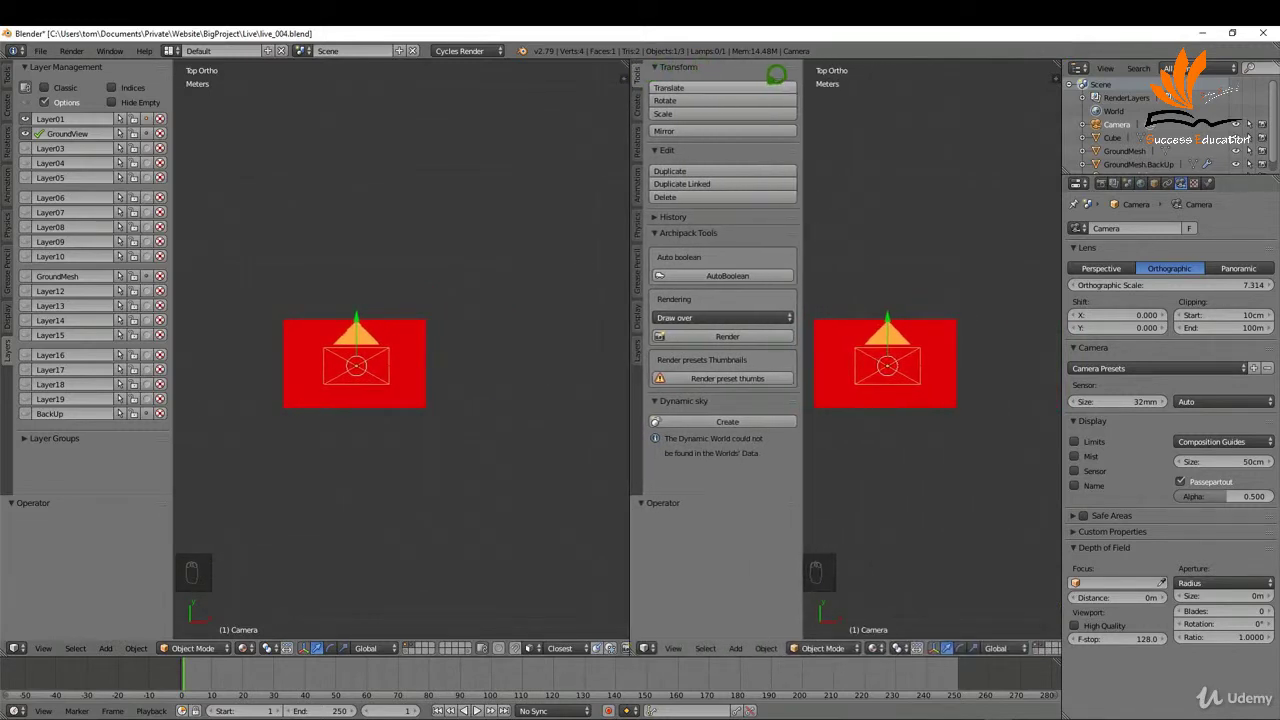
pyautogui.press('t')
pyautogui.press('KP_1')
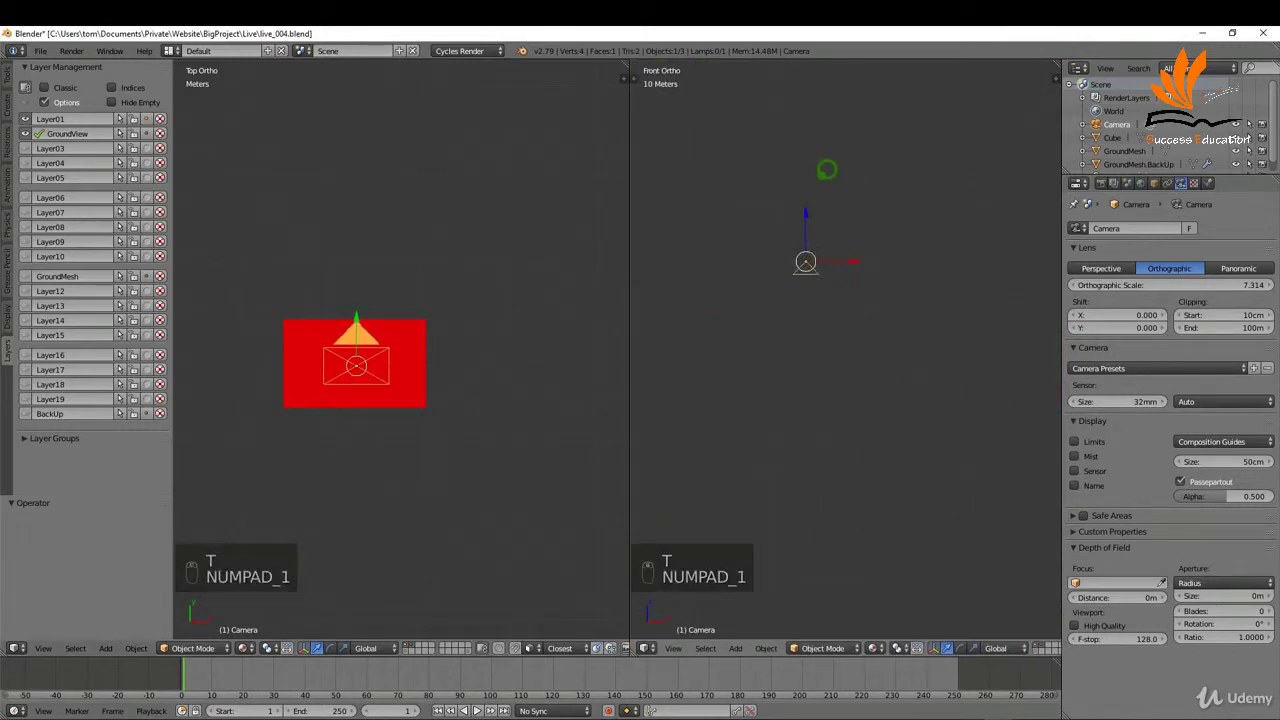
pyautogui.moveTo(826, 169); pyautogui.dragTo(829, 214, button='middle')
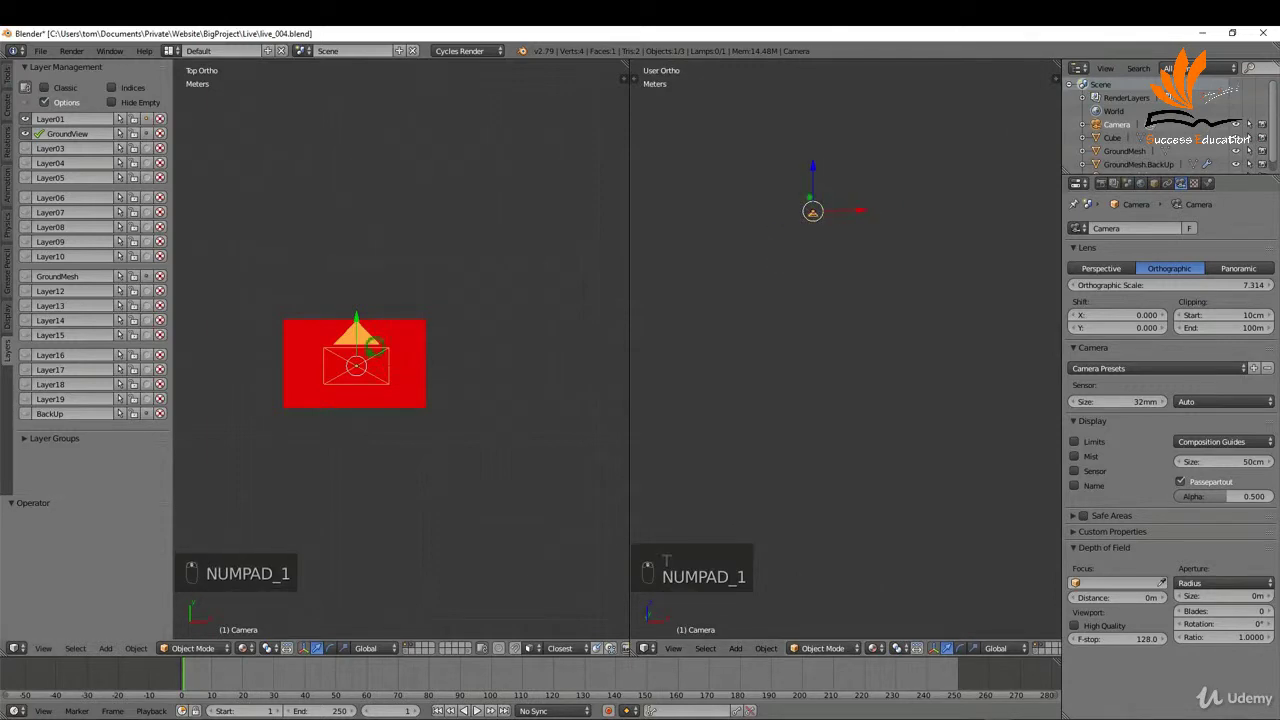
pyautogui.rightClick(418, 317)
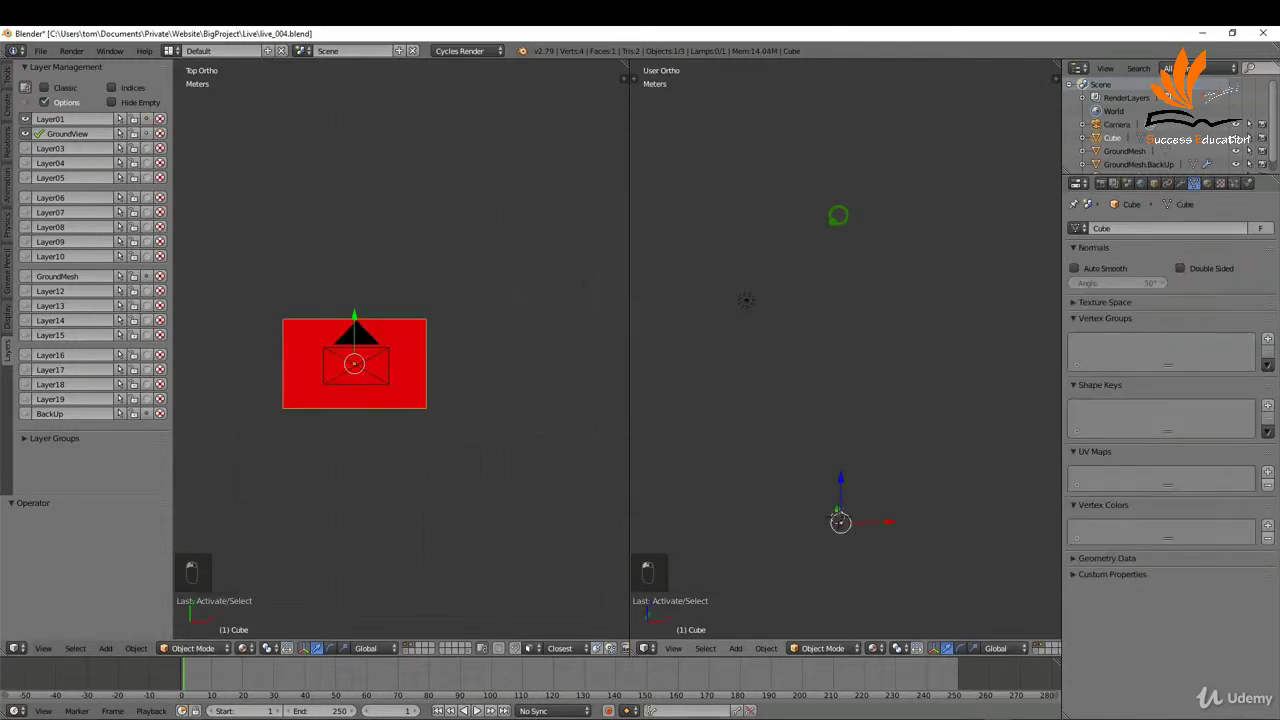
pyautogui.moveTo(745, 300); pyautogui.dragTo(796, 297, button='middle')
pyautogui.rightClick(843, 208)
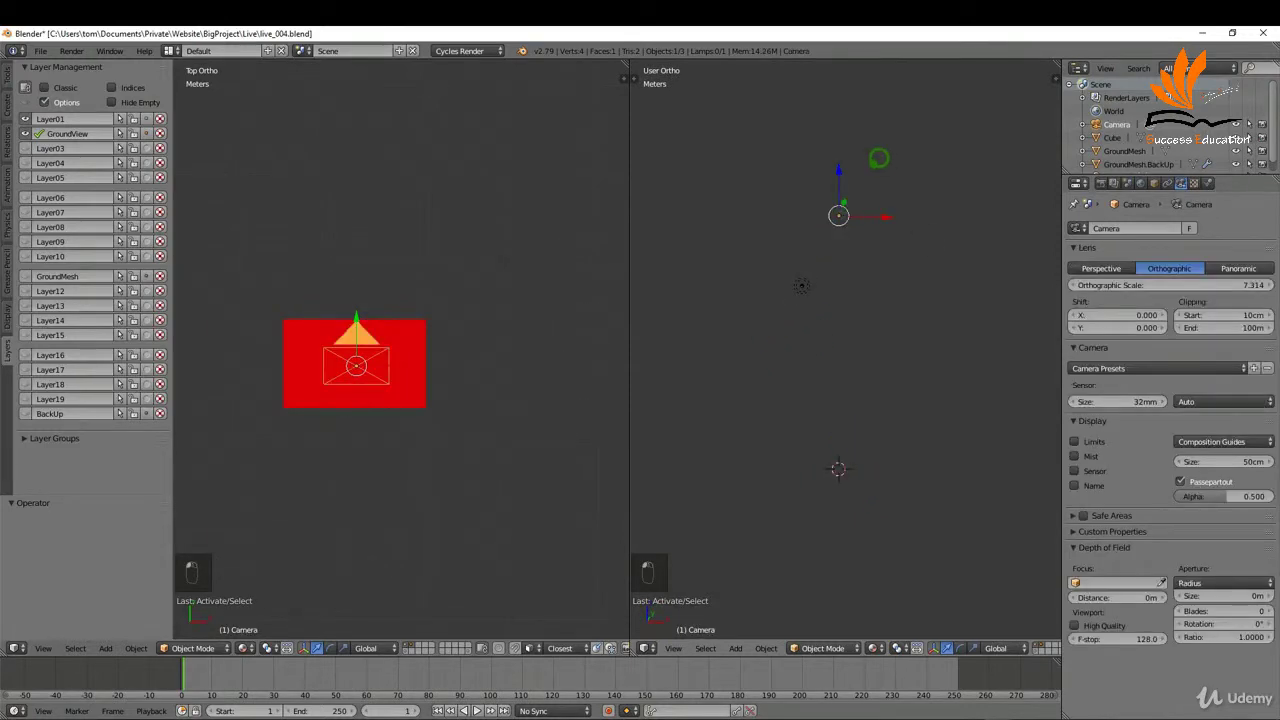
pyautogui.press('KP_1')
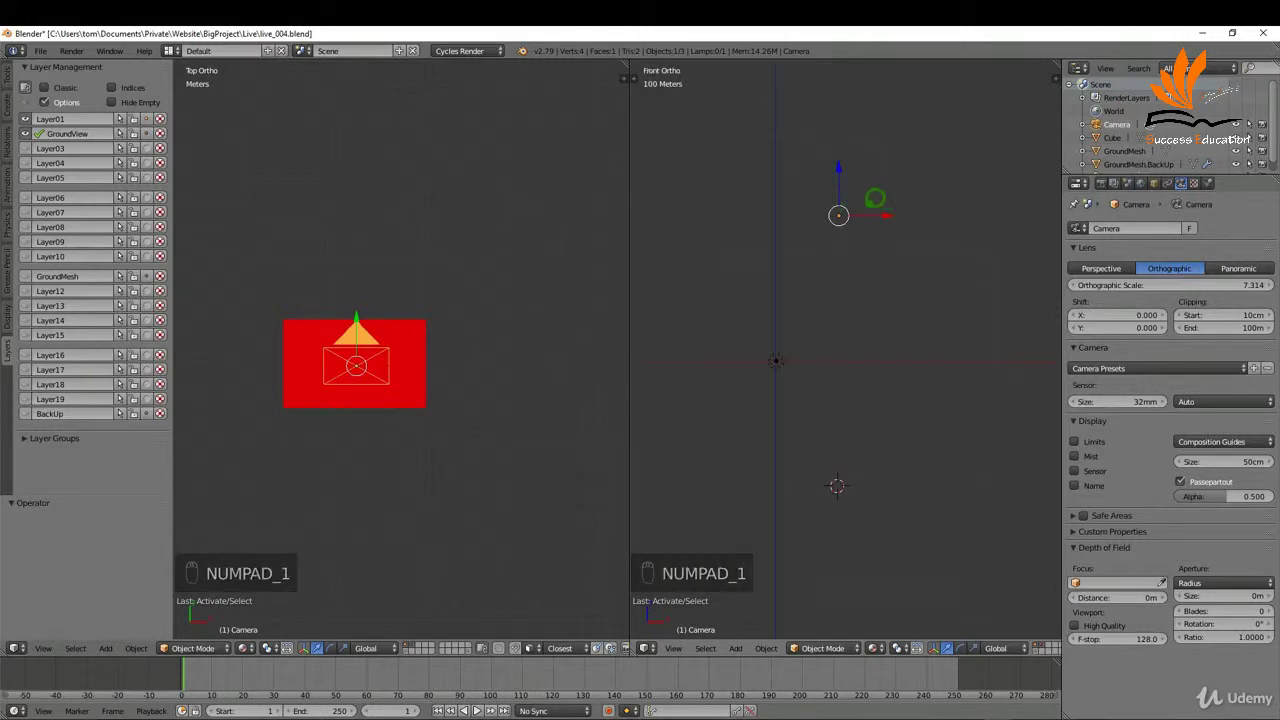
pyautogui.press('g')
pyautogui.press('z')
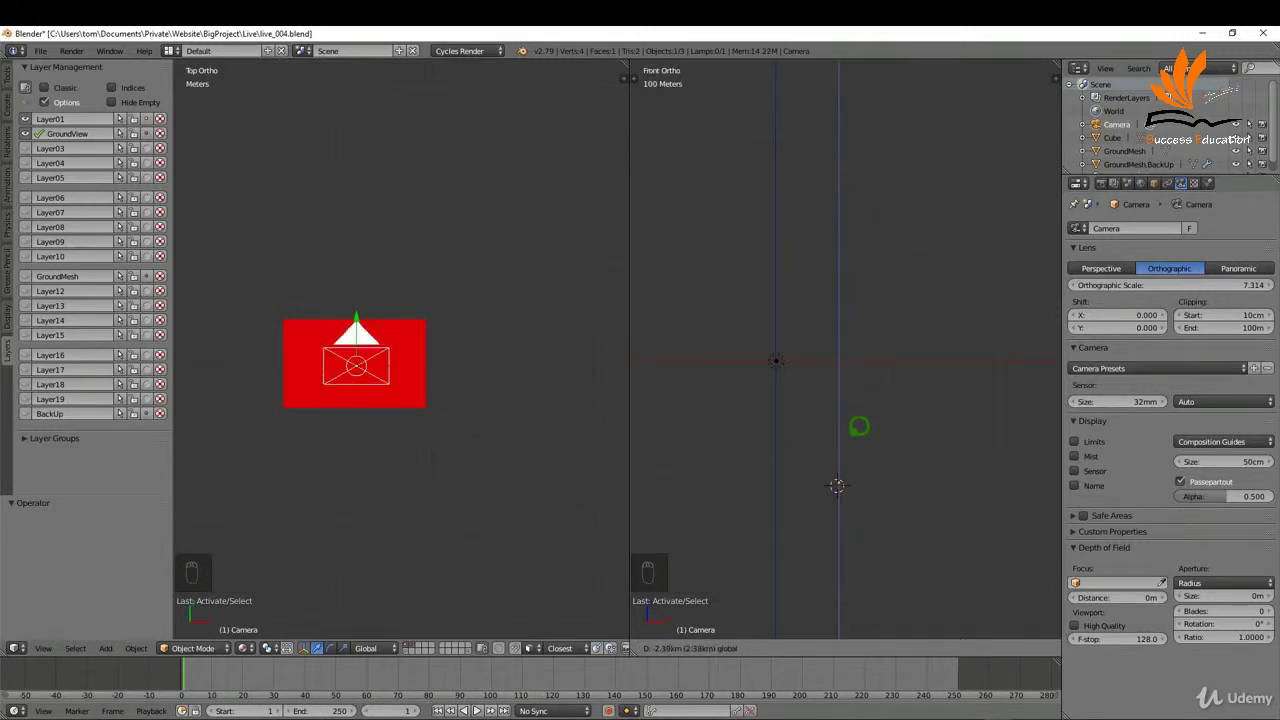
pyautogui.click(860, 428)
pyautogui.press('KP_0')
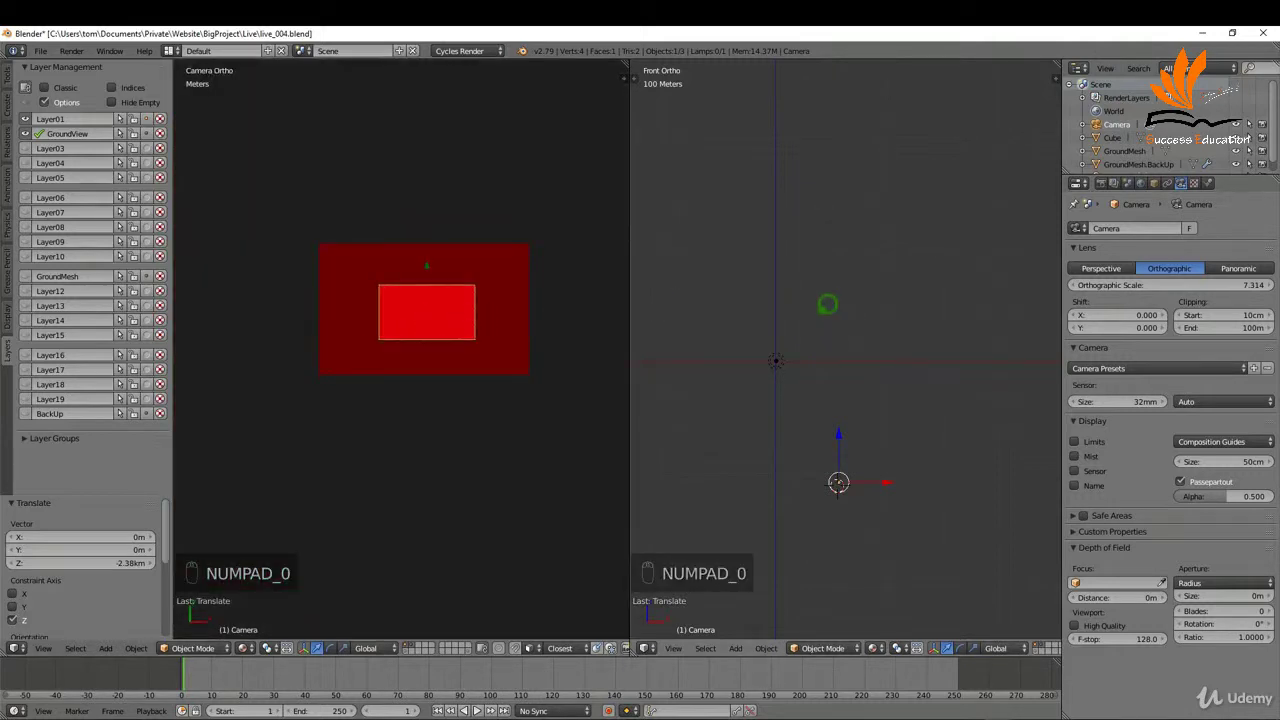
pyautogui.scroll(-2, 818, 295)
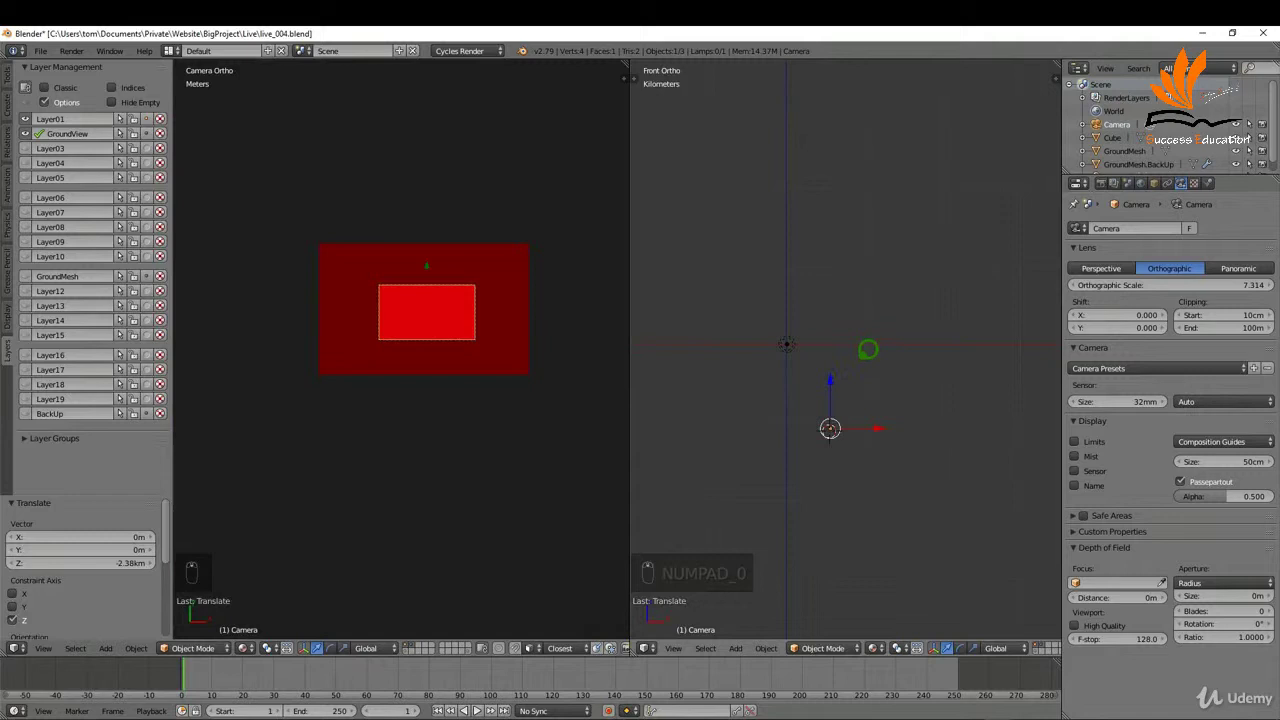
pyautogui.moveTo(825, 400); pyautogui.dragTo(780, 470, button='middle')
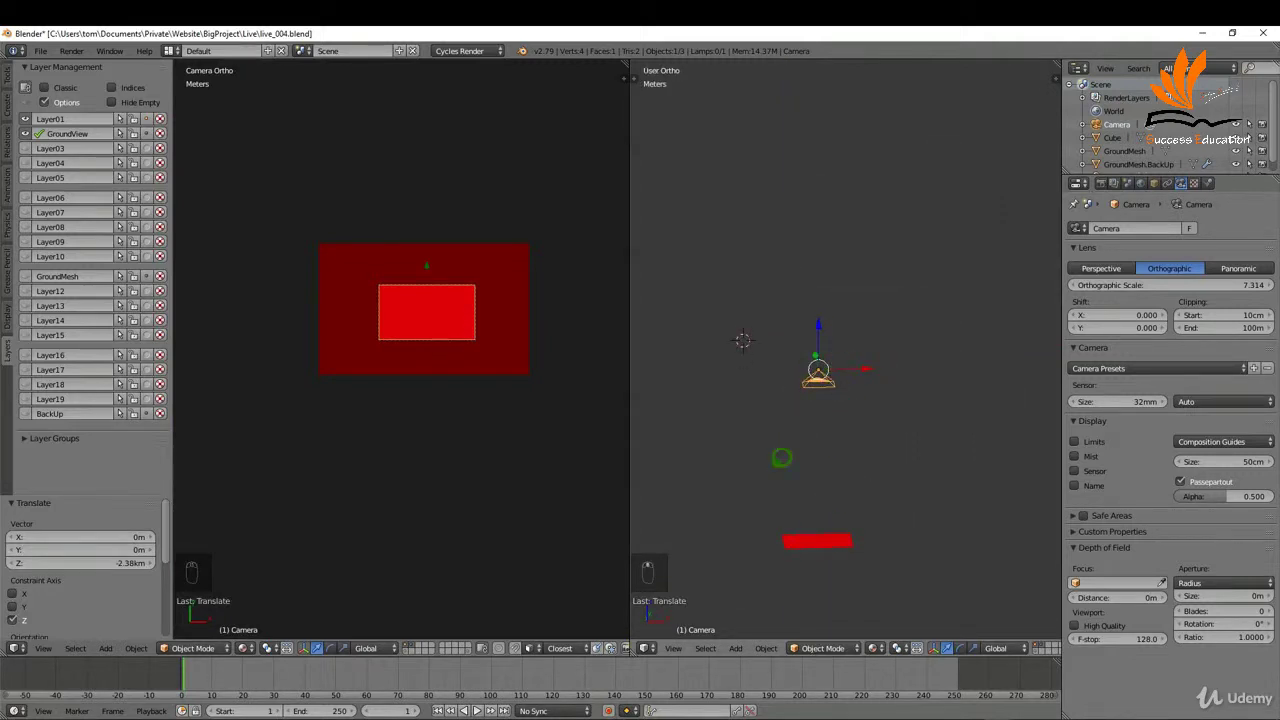
pyautogui.moveTo(824, 316); pyautogui.dragTo(828, 270)
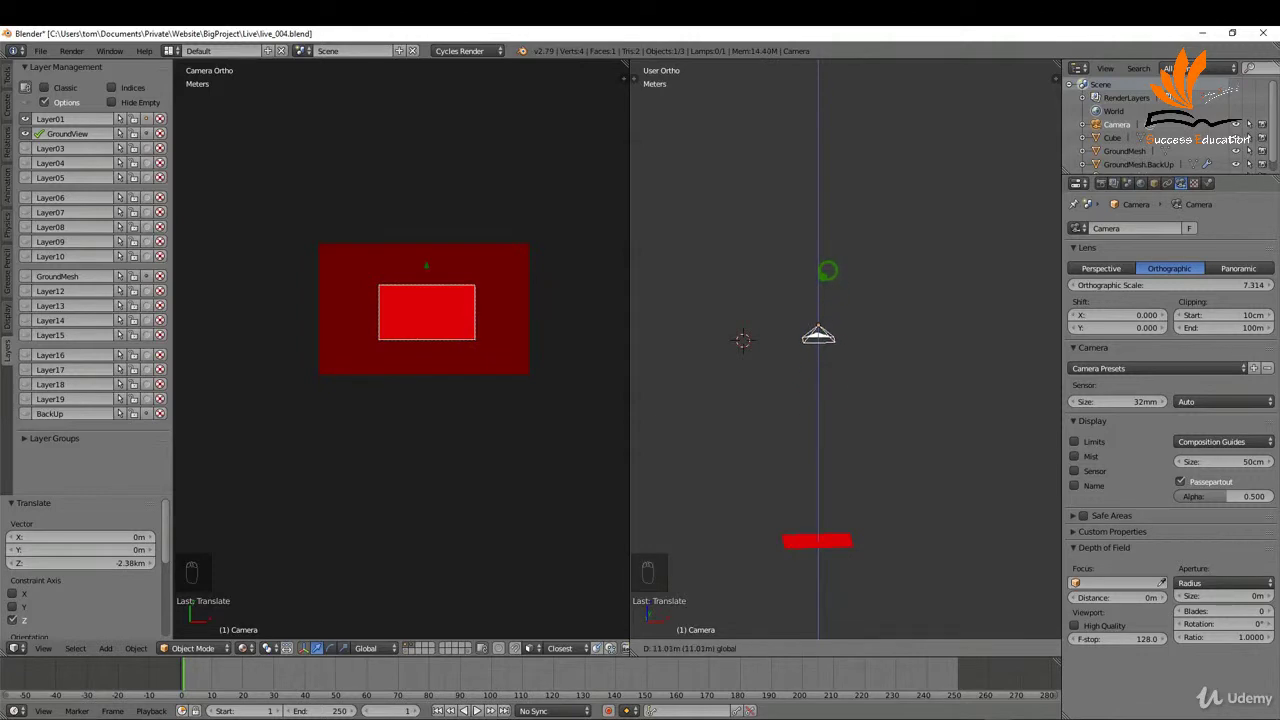
pyautogui.rightClick(827, 270)
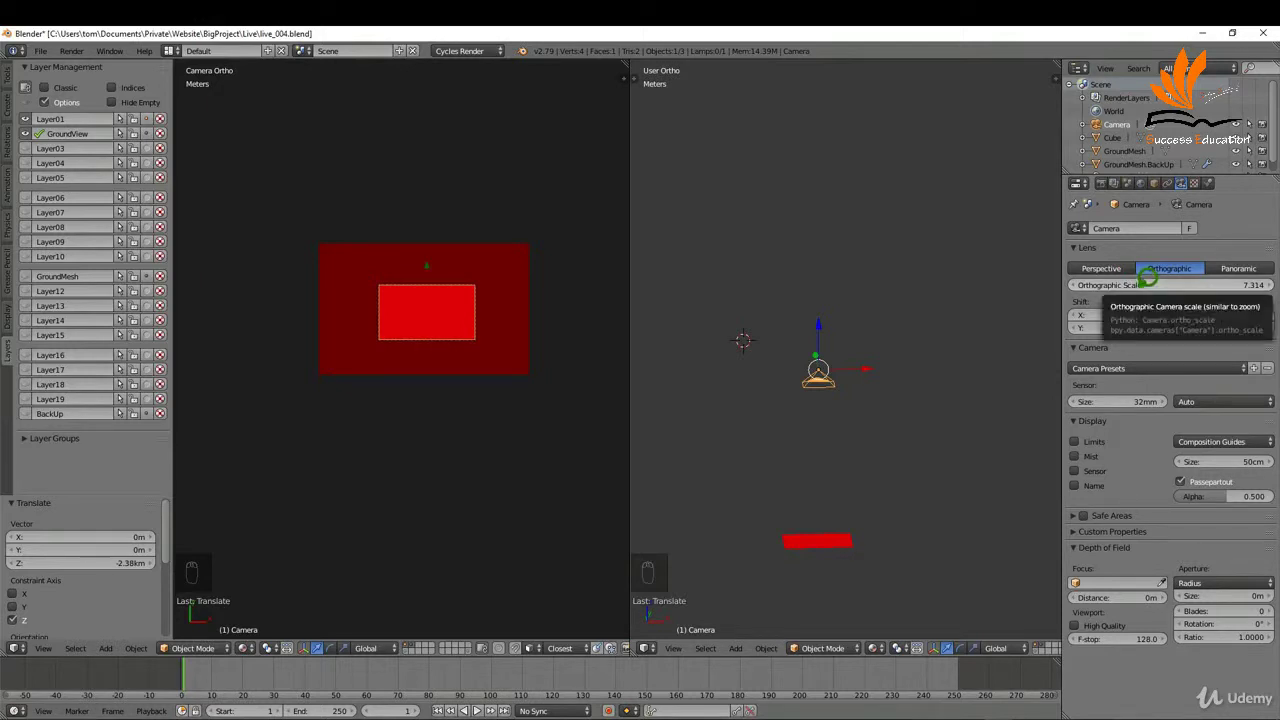
# Enlarge the camera's orthographic scale by dragging the field upward.
pyautogui.click(1146, 284)
pyautogui.moveTo(1146, 284); pyautogui.dragTo(1270, 284)
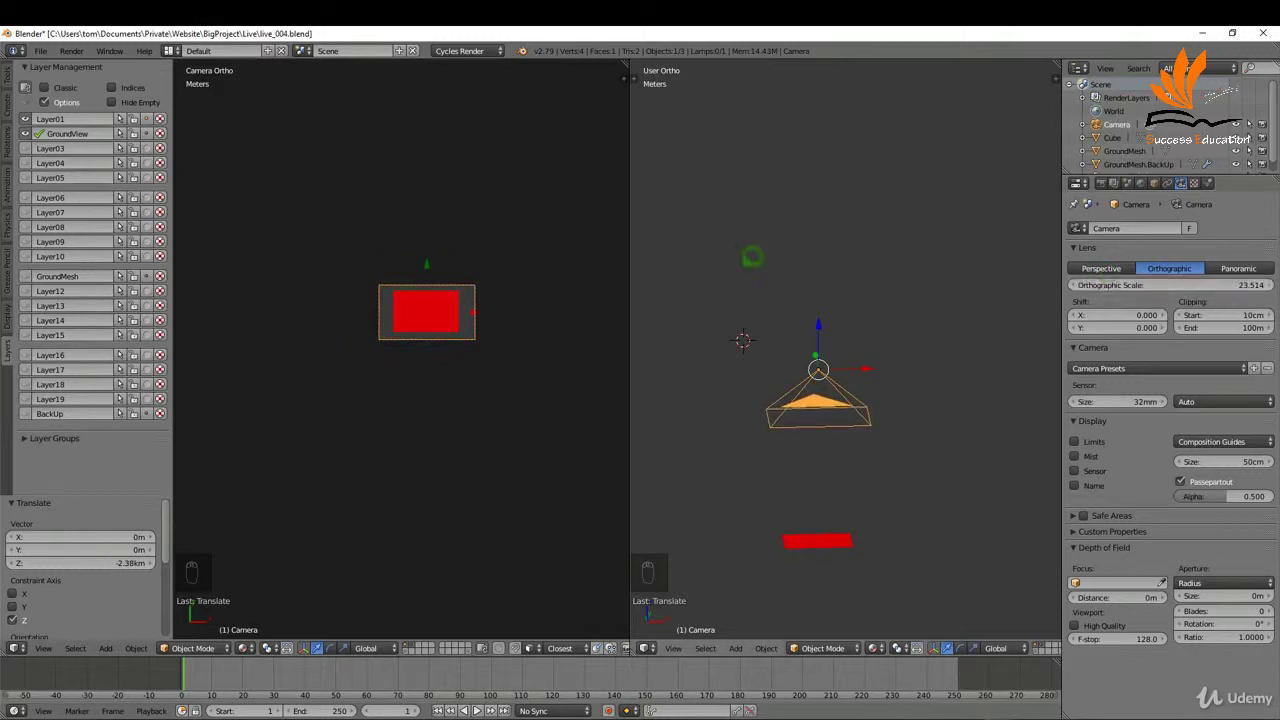
pyautogui.scroll(3, 424, 290)
pyautogui.scroll(-1, 346, 288)
pyautogui.scroll(2, 457, 289)
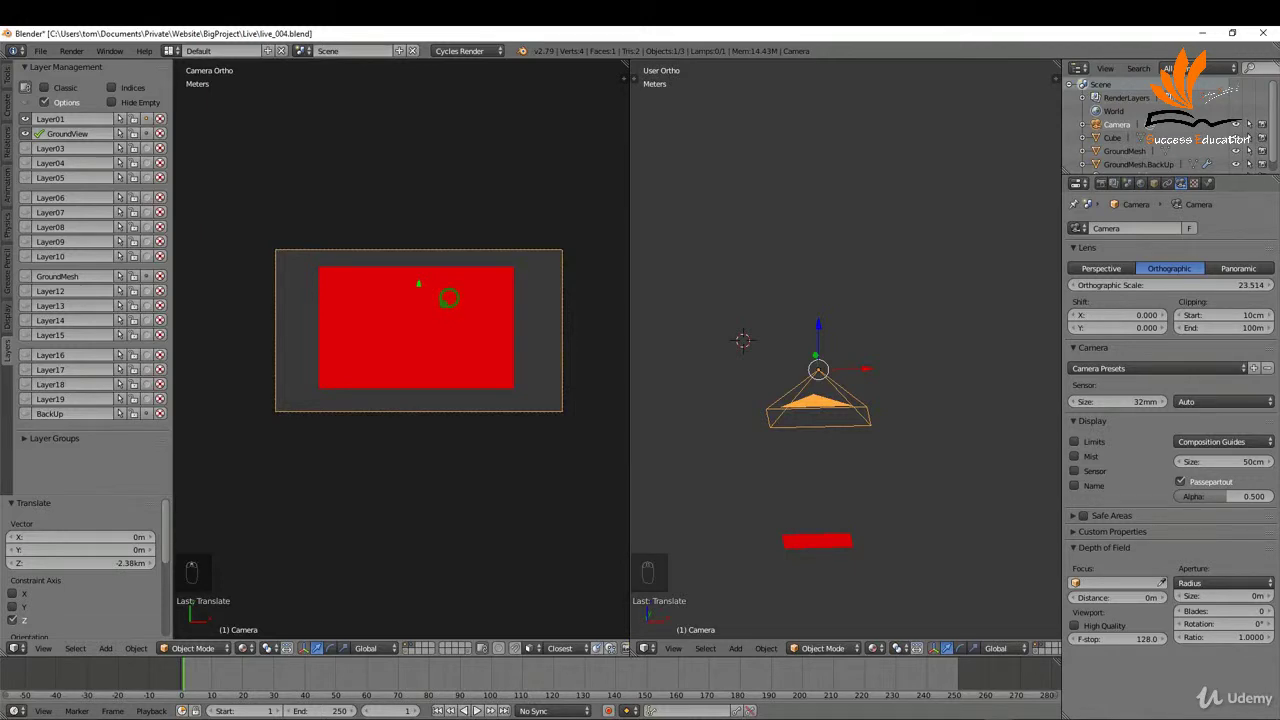
# Centre the camera over the red plane and set the orthographic scale to 25.
pyautogui.press('g')
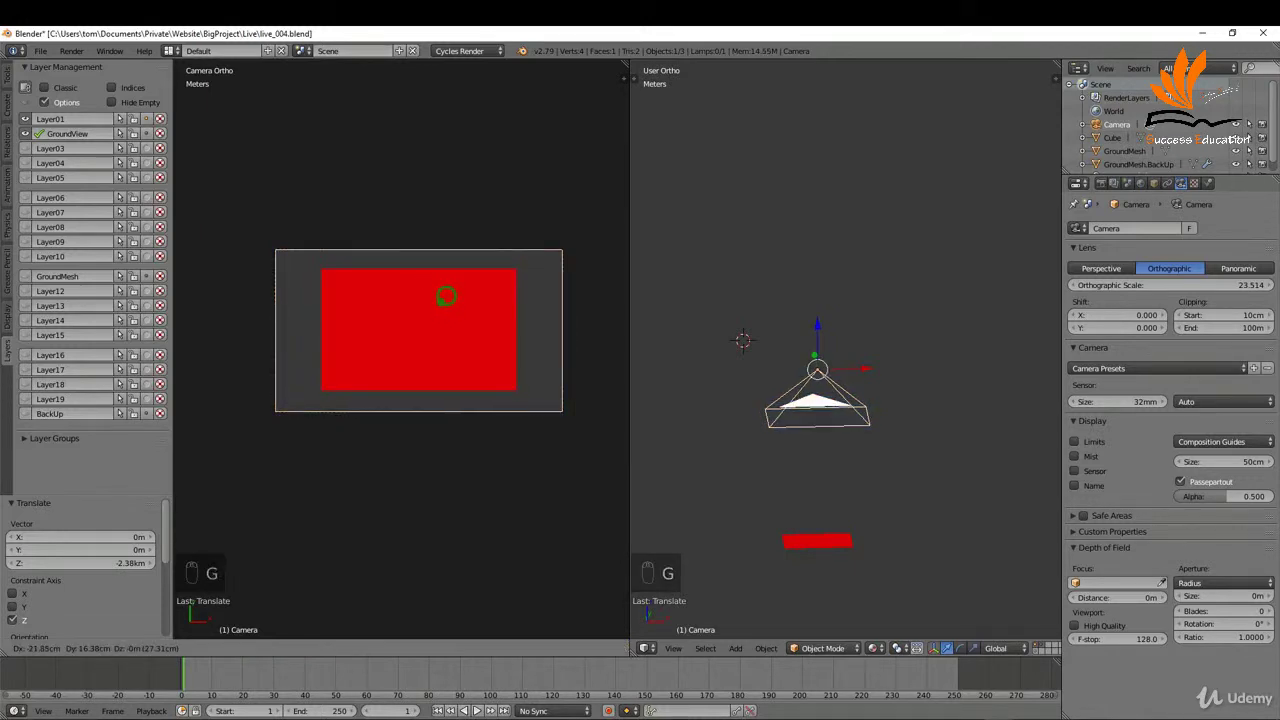
pyautogui.click(474, 275)
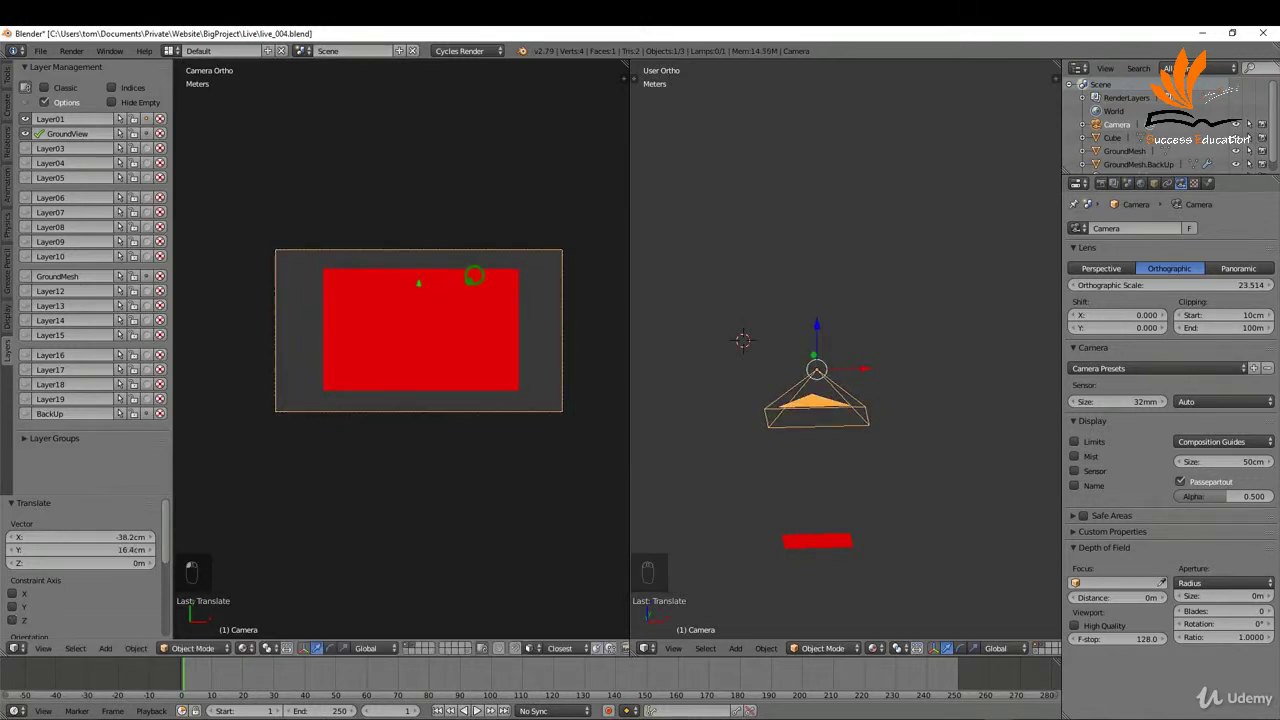
pyautogui.scroll(1, 509, 295)
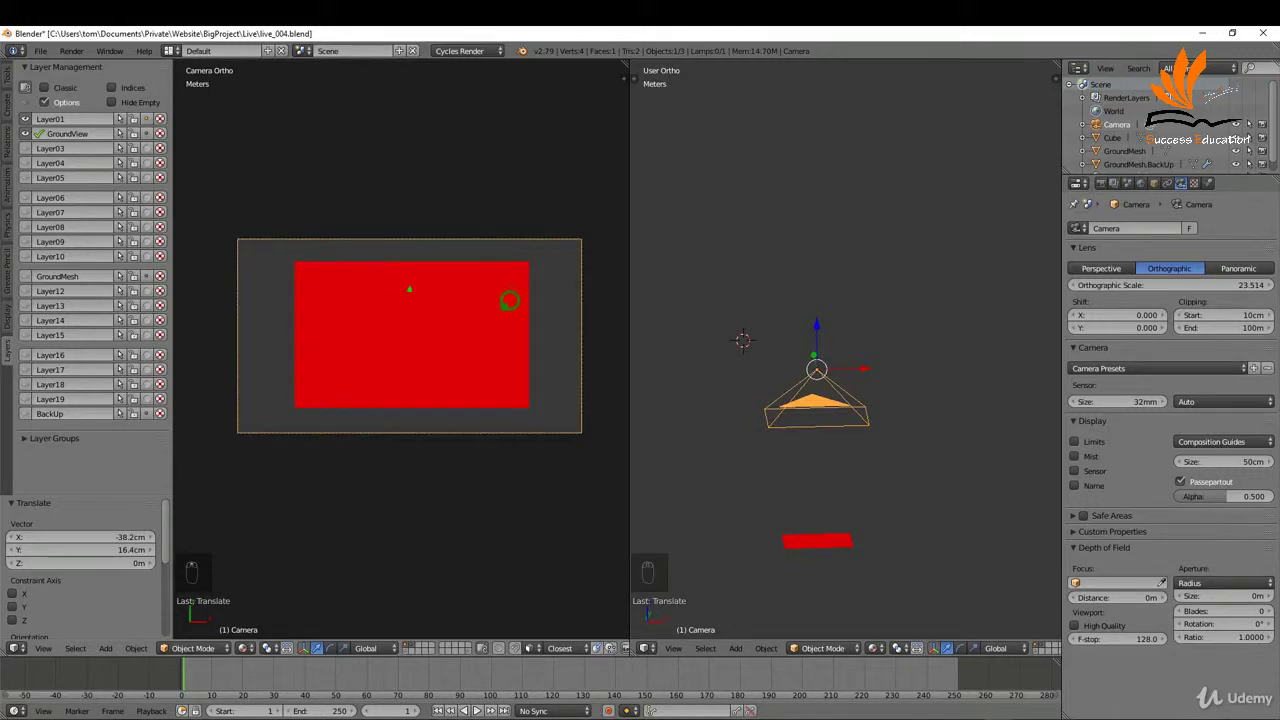
pyautogui.press('g')
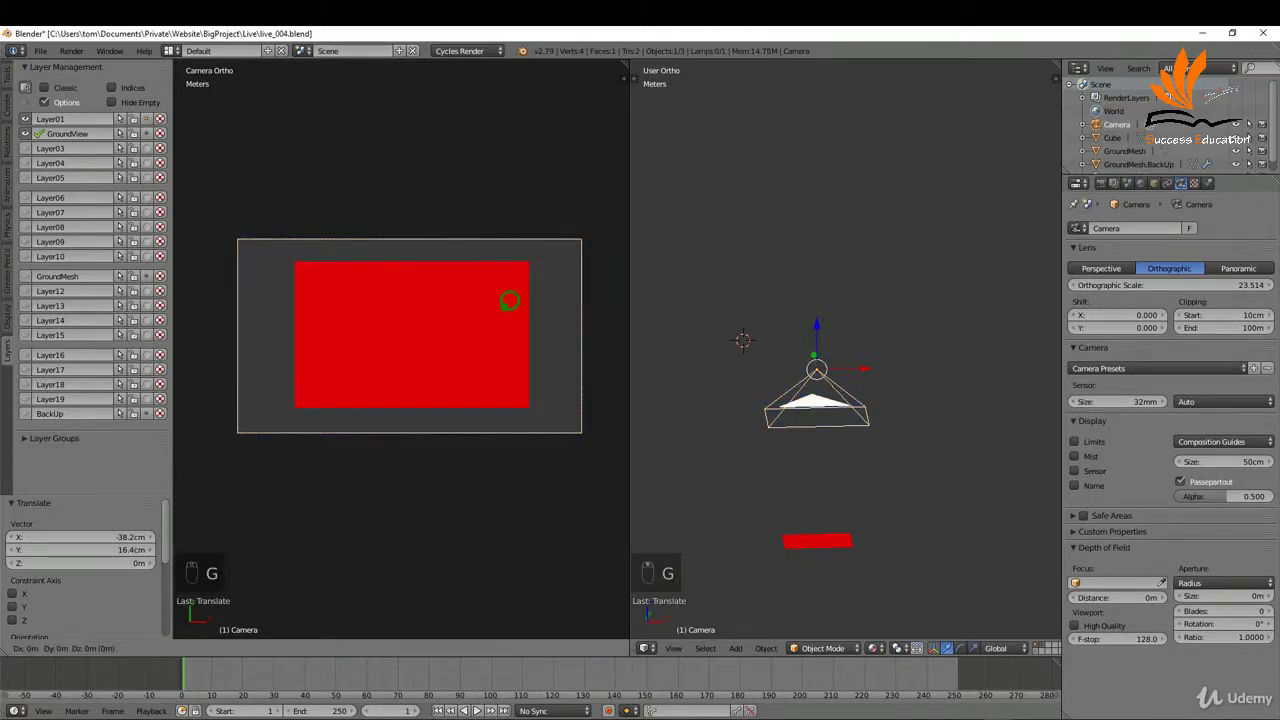
pyautogui.click(531, 290)
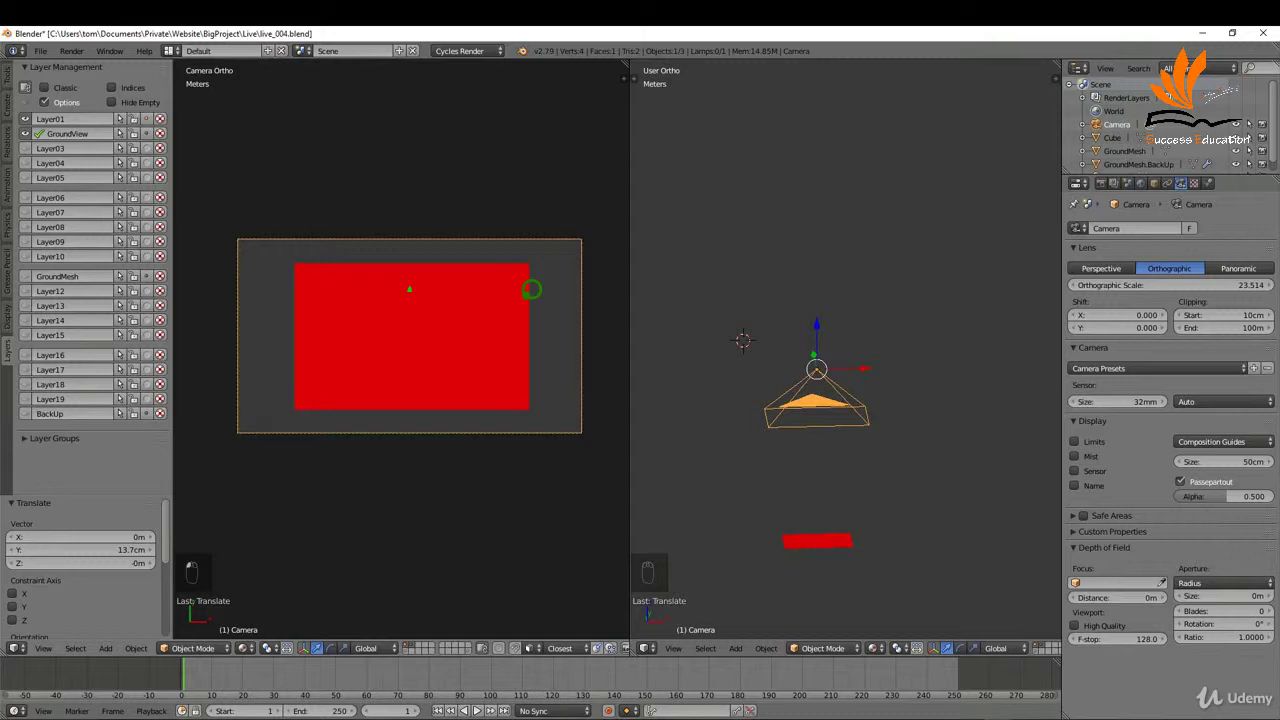
pyautogui.click(1193, 285)
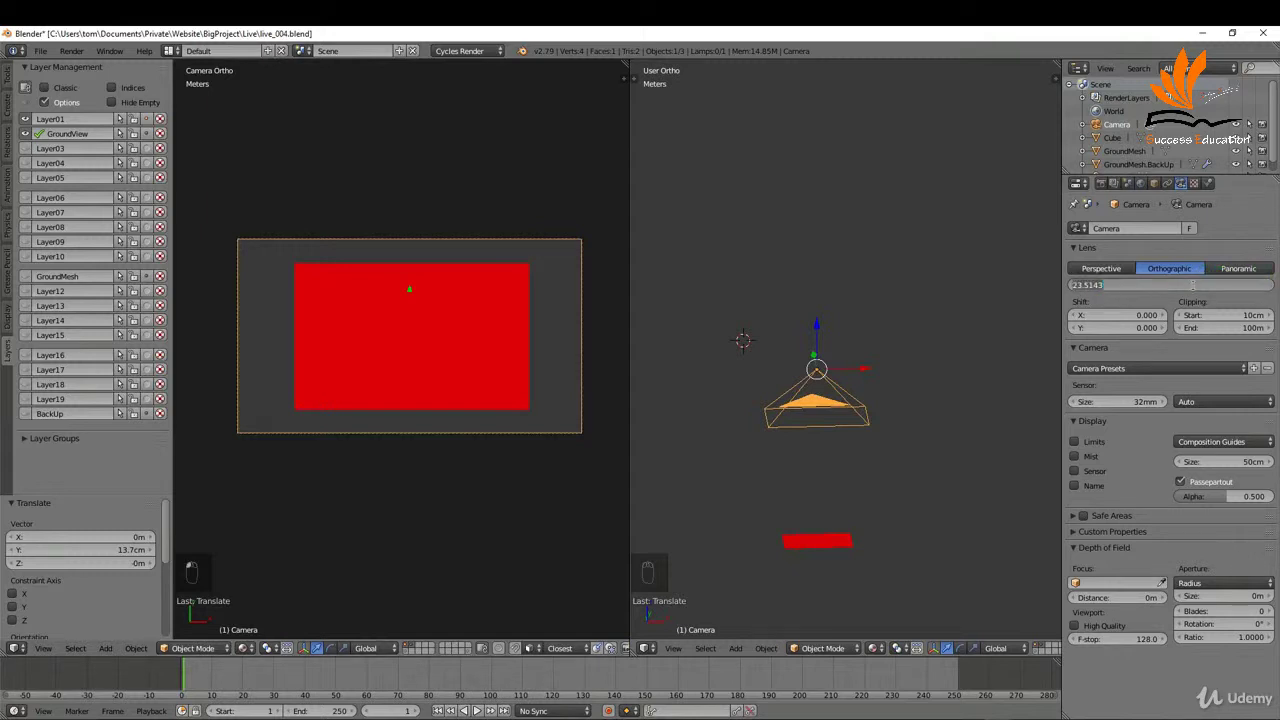
pyautogui.click(1205, 274)
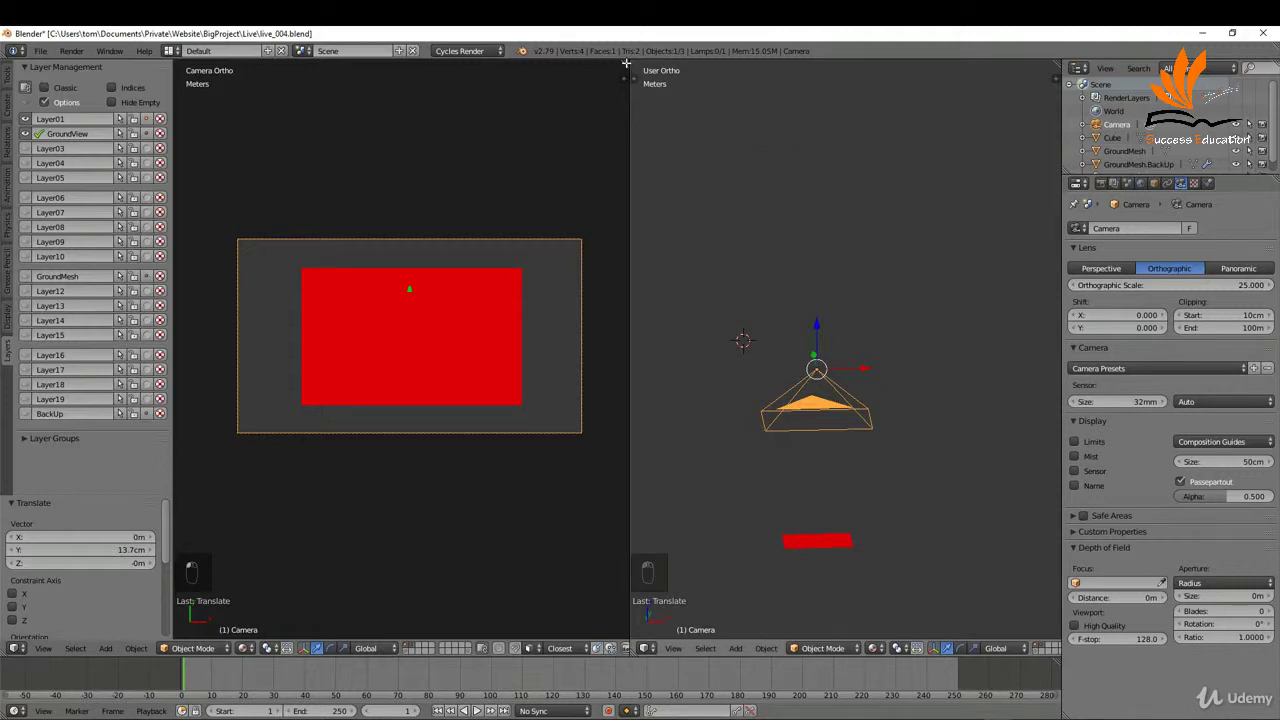
# Join the right viewport into the camera view and show the plane's Red material settings.
pyautogui.moveTo(626, 63); pyautogui.dragTo(745, 72)
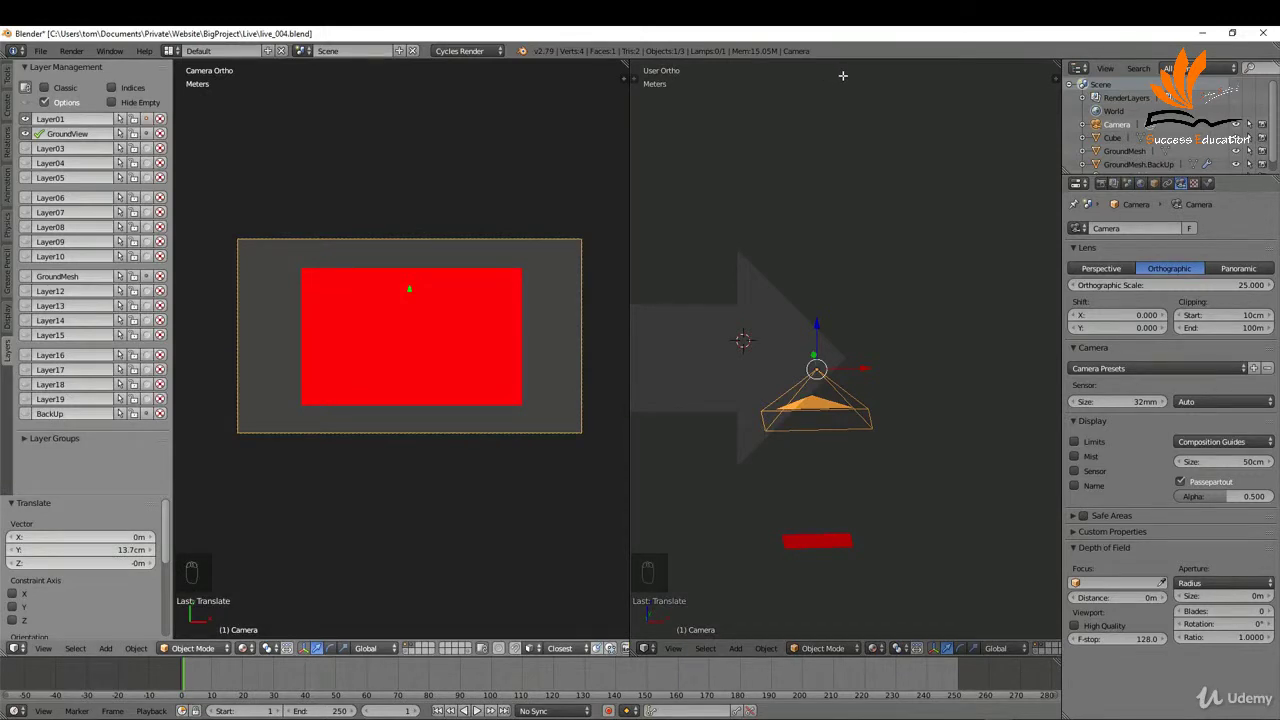
pyautogui.moveTo(843, 75); pyautogui.dragTo(857, 61)
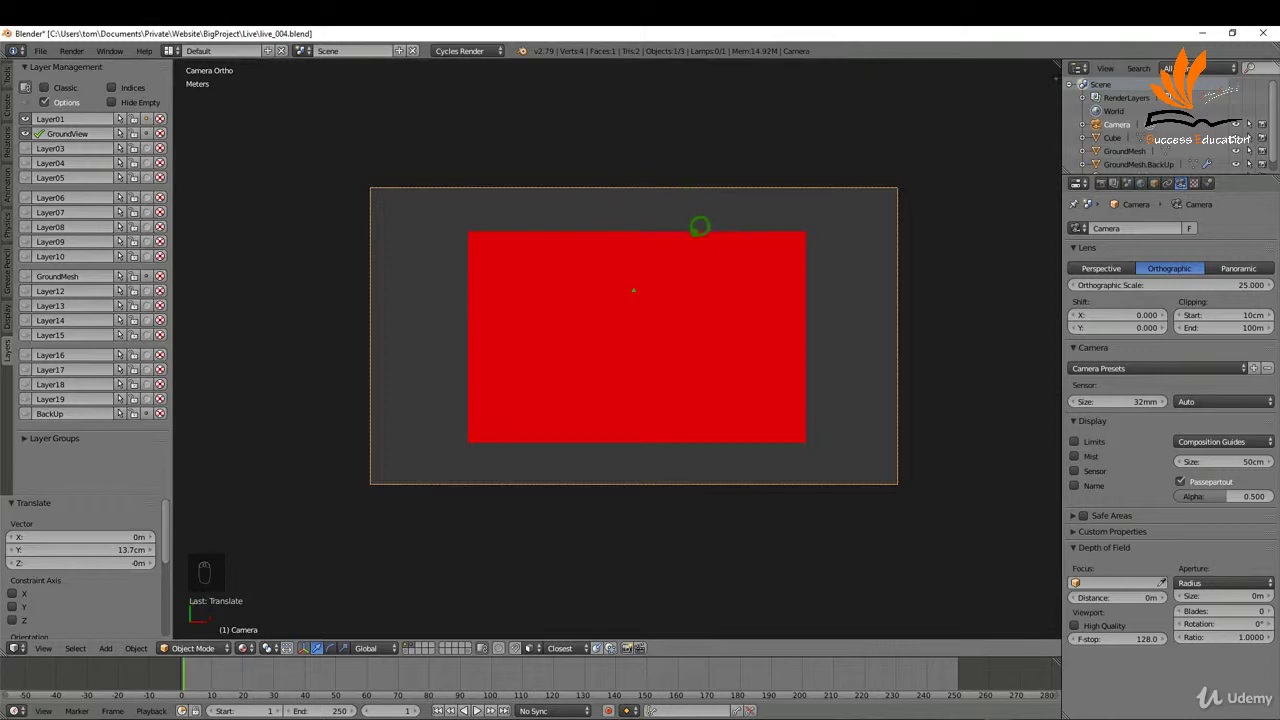
pyautogui.rightClick(541, 241)
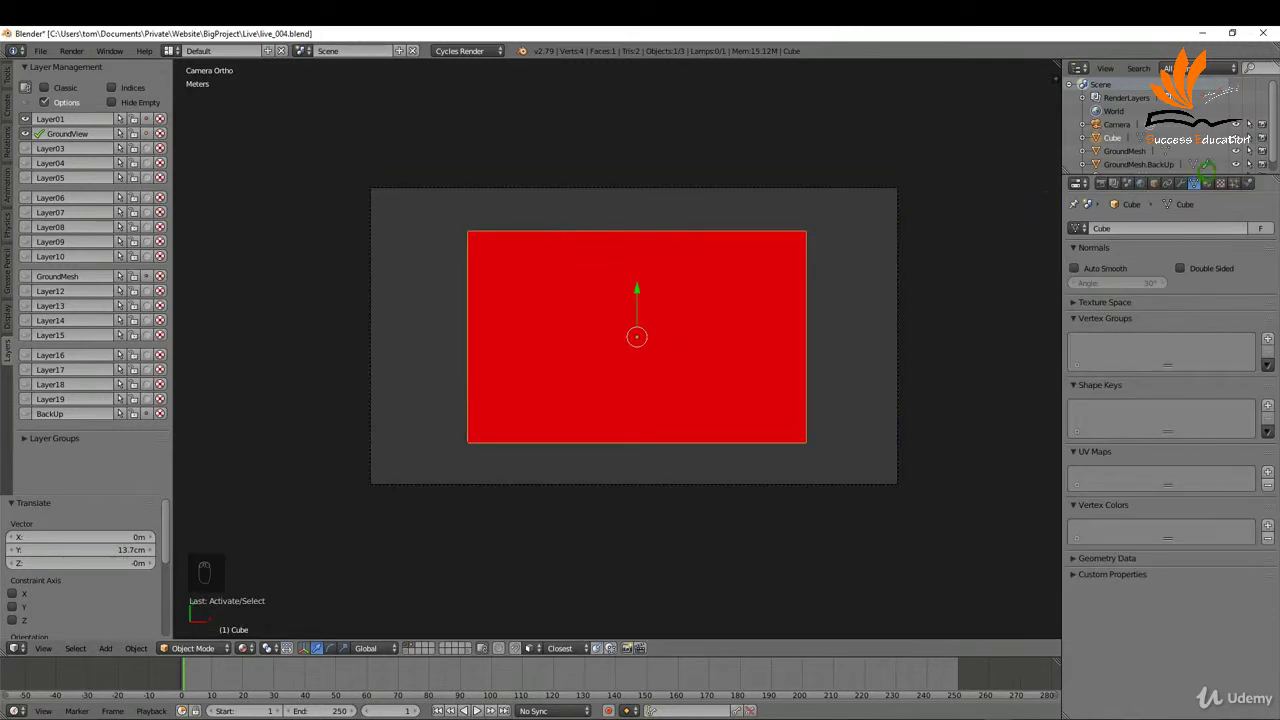
pyautogui.click(1207, 183)
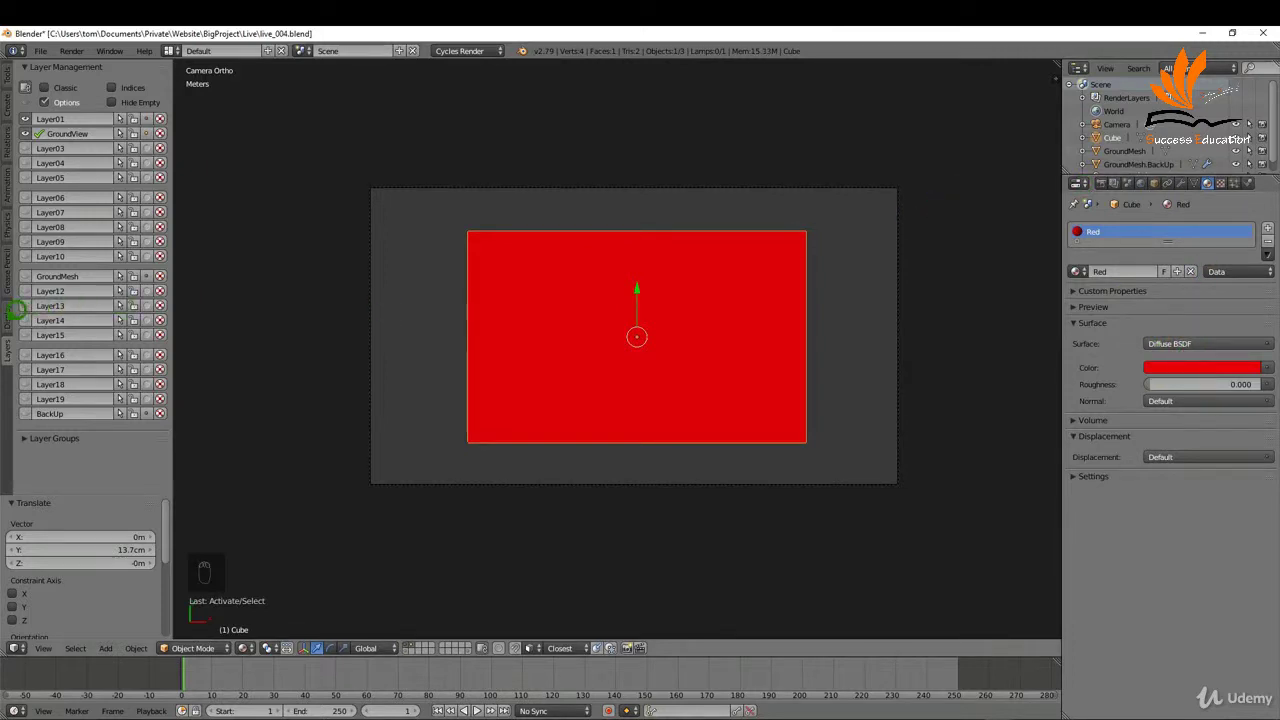
# Open MeasureIt, enter Edit Mode with vertex selection, and select the plane's top corner vertices.
pyautogui.click(14, 312)
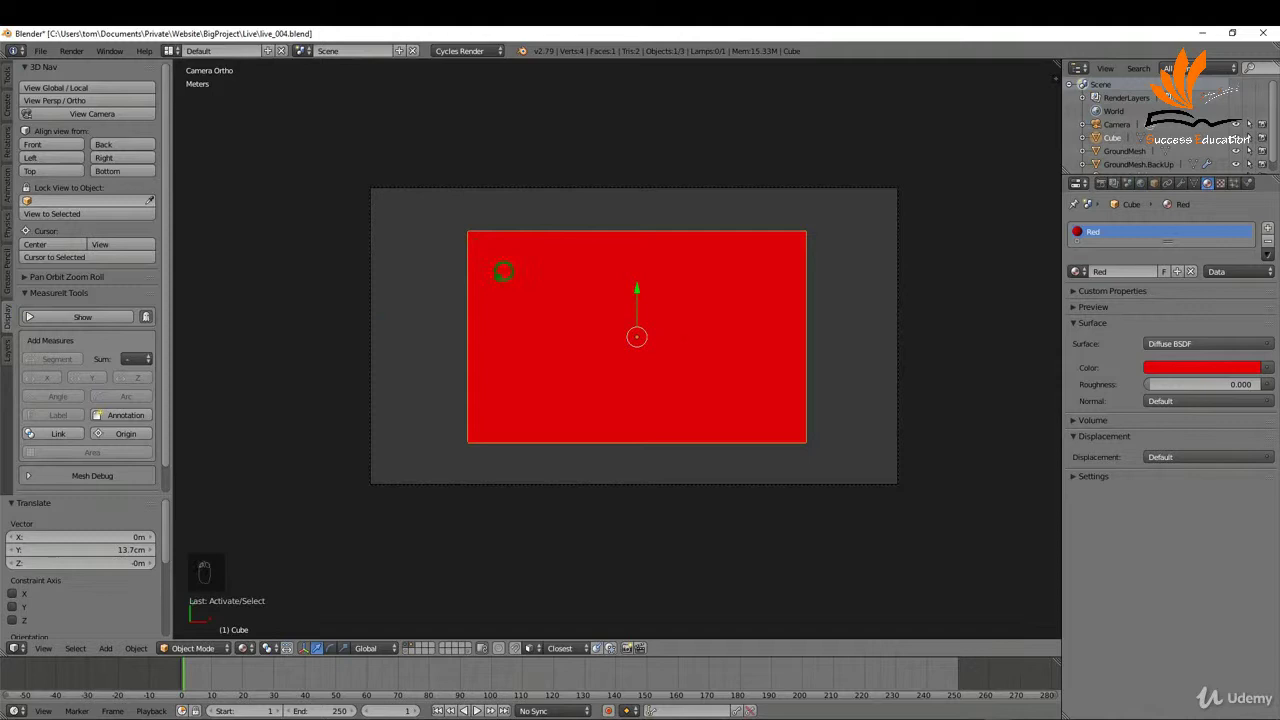
pyautogui.press('Tab')
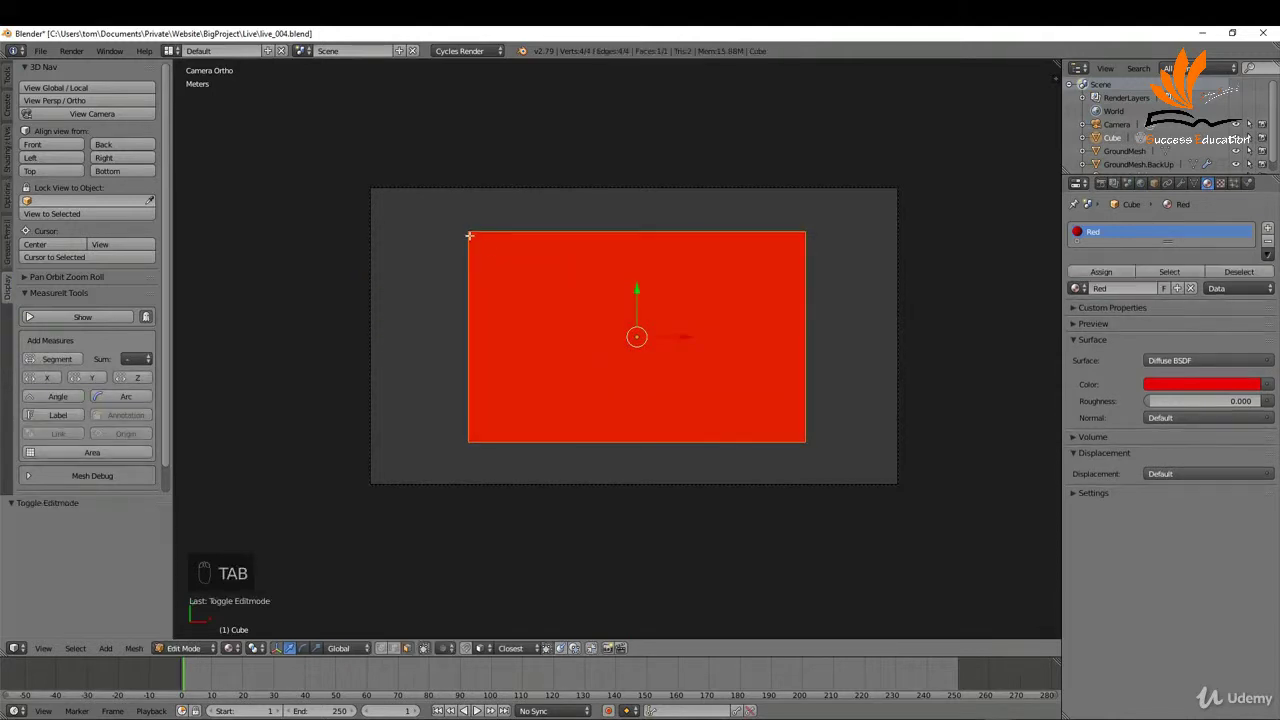
pyautogui.hotkey('ctrl', 'Tab')
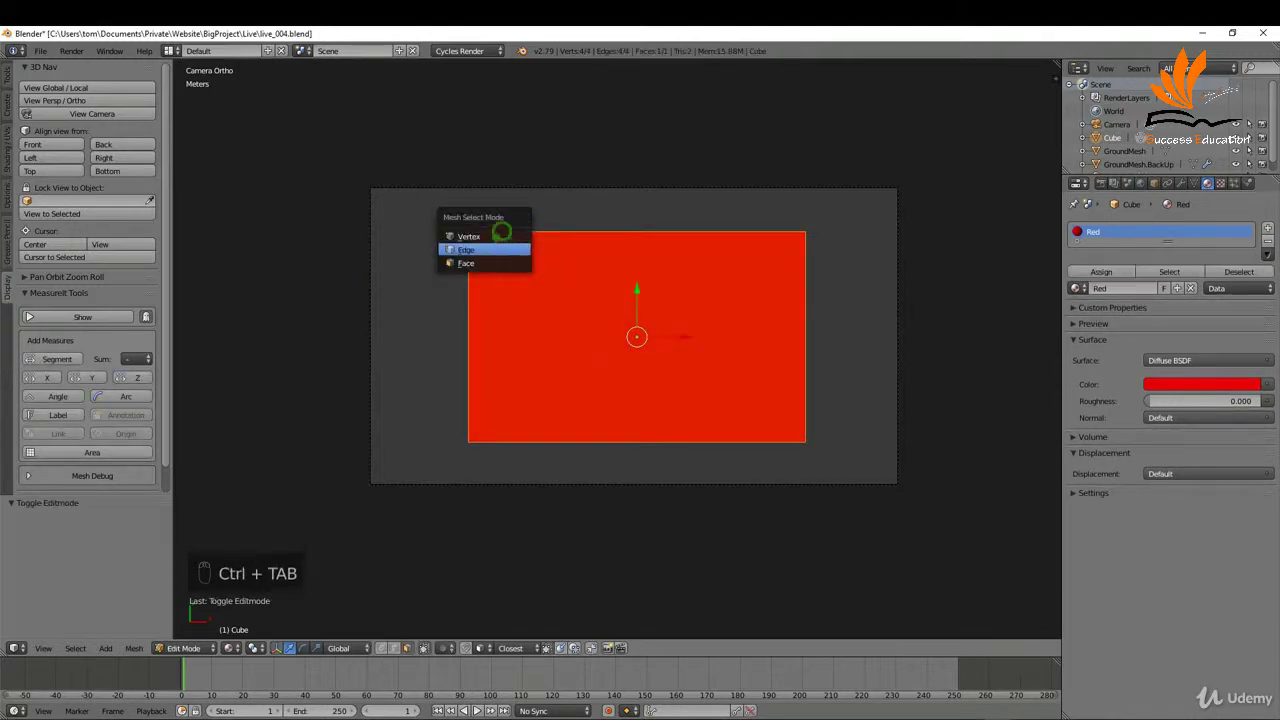
pyautogui.click(497, 234)
pyautogui.rightClick(468, 231)
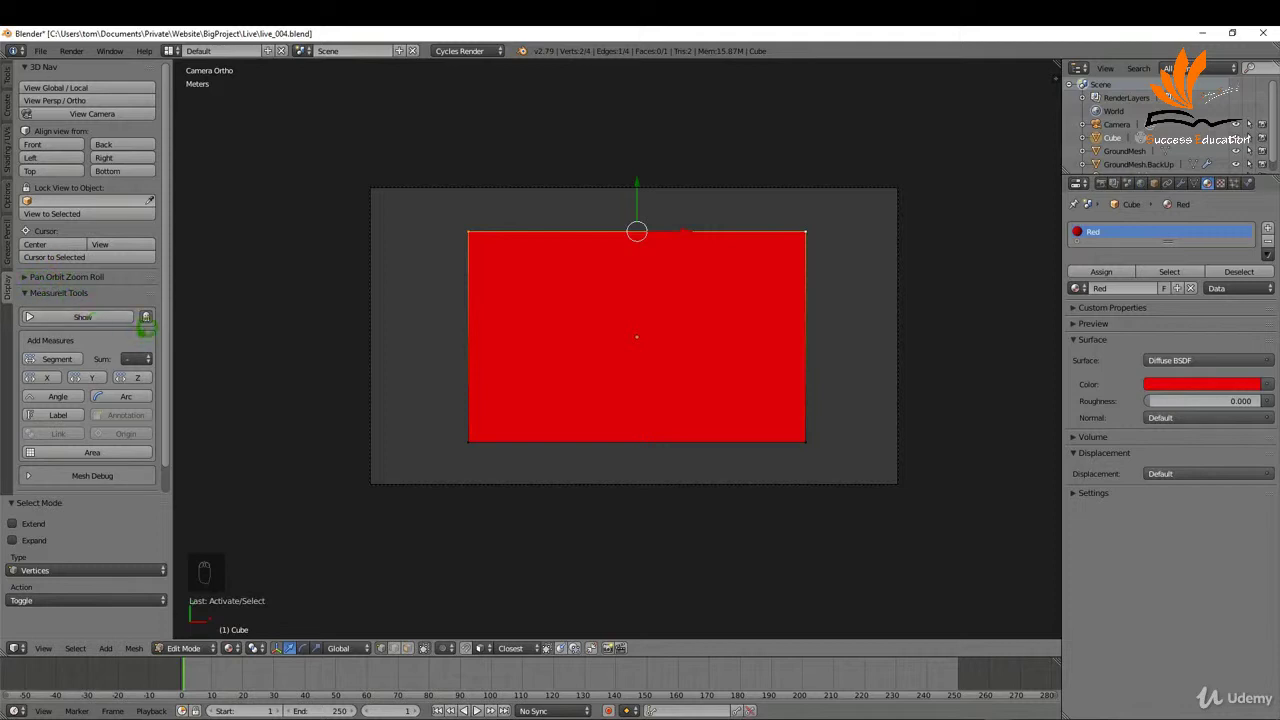
pyautogui.scroll(-2, 172, 320)
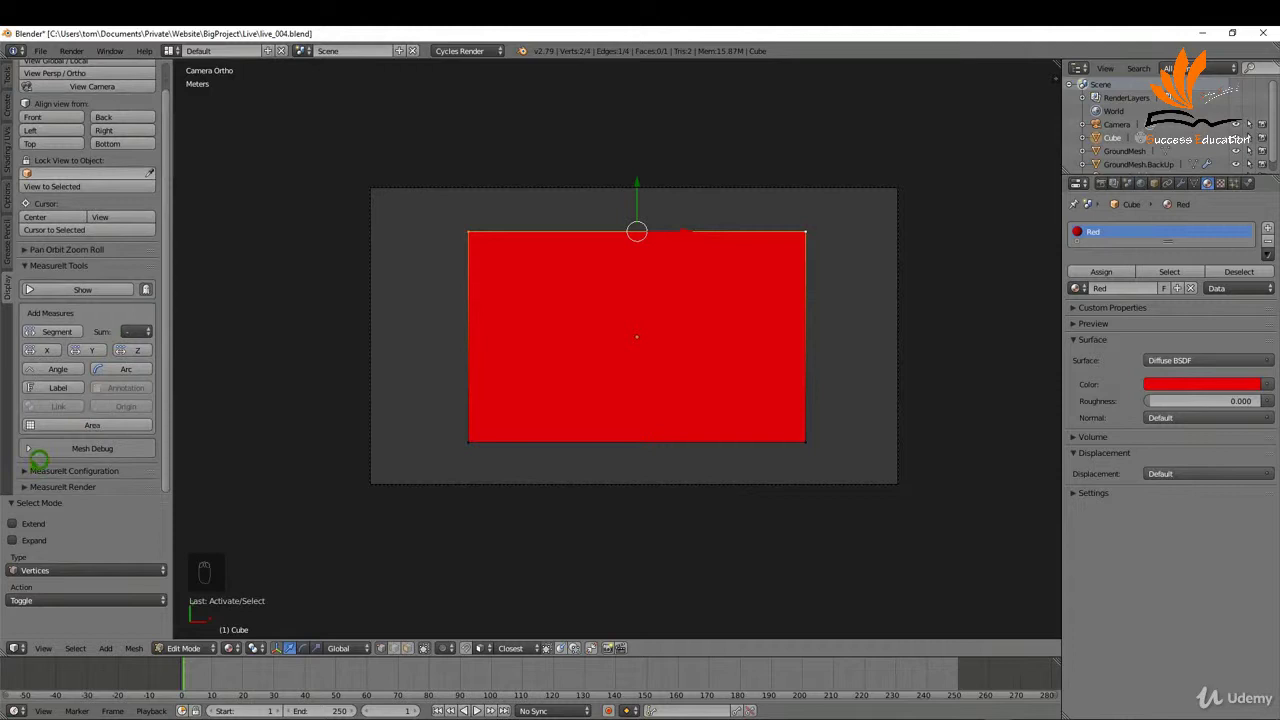
# Set both MeasureIt end types to Line and text size 20, then add a segment dimension.
pyautogui.click(34, 468)
pyautogui.scroll(-3, 40, 450)
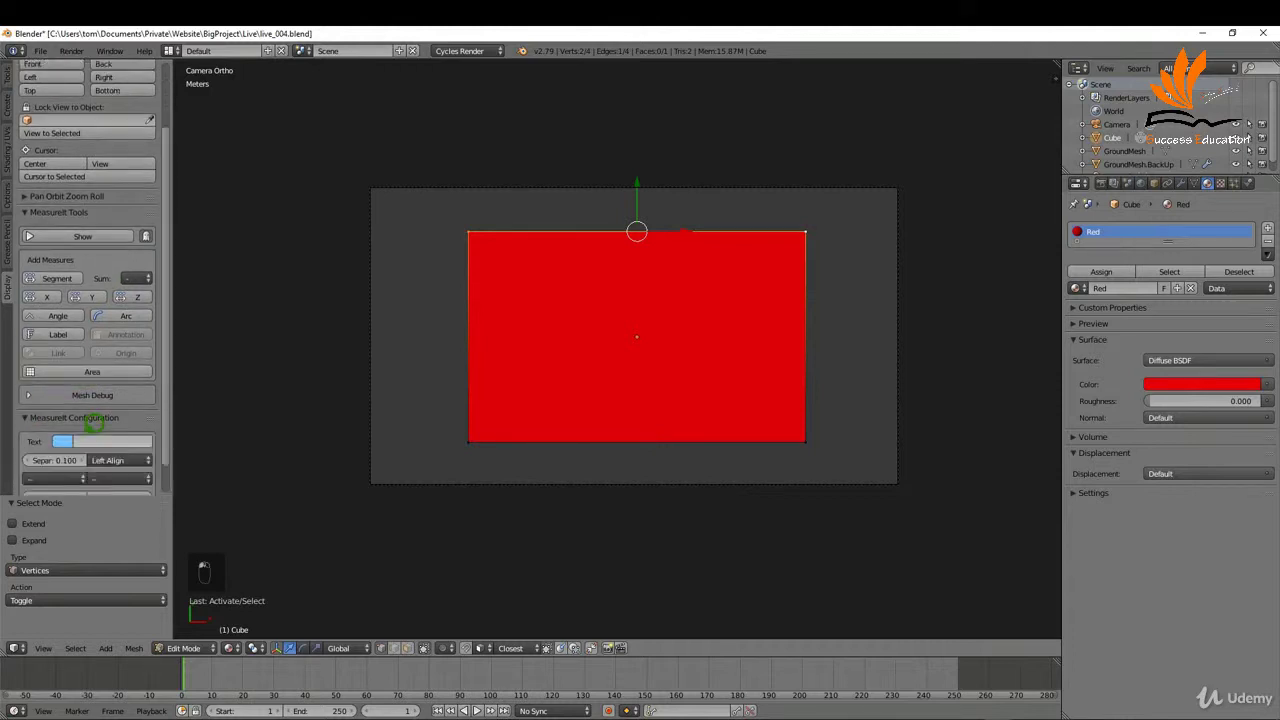
pyautogui.click(74, 441)
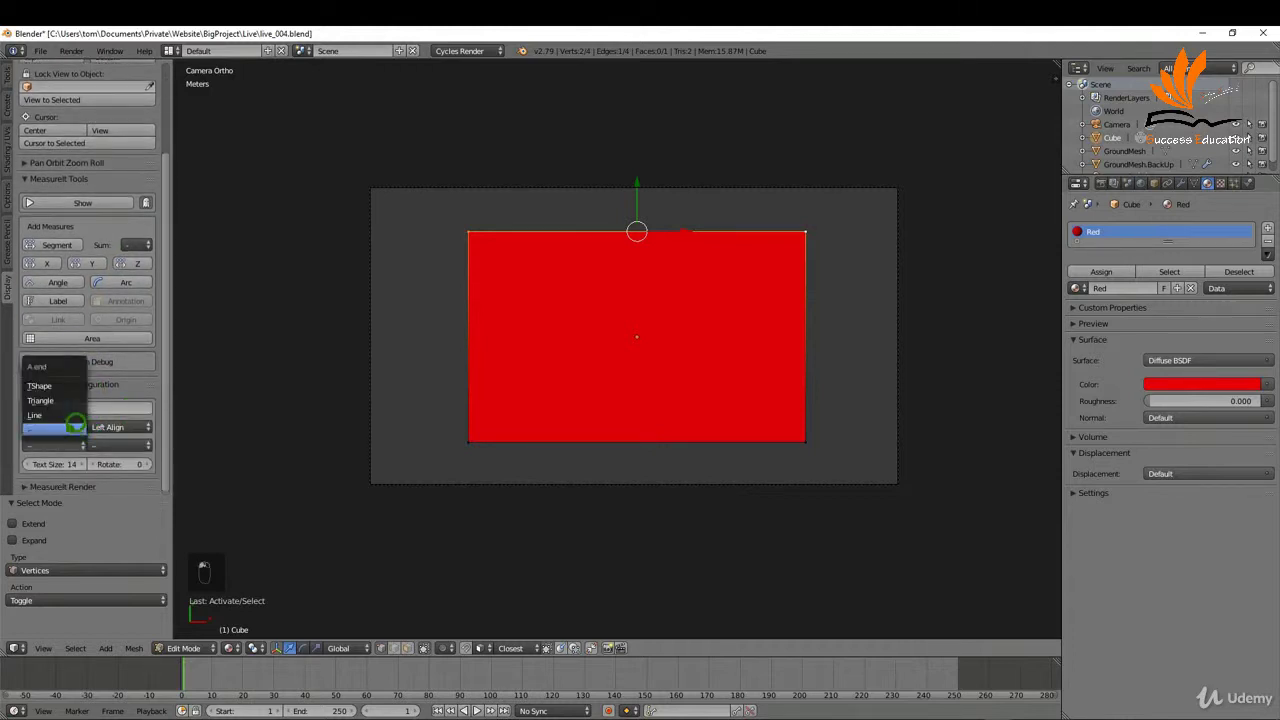
pyautogui.click(57, 412)
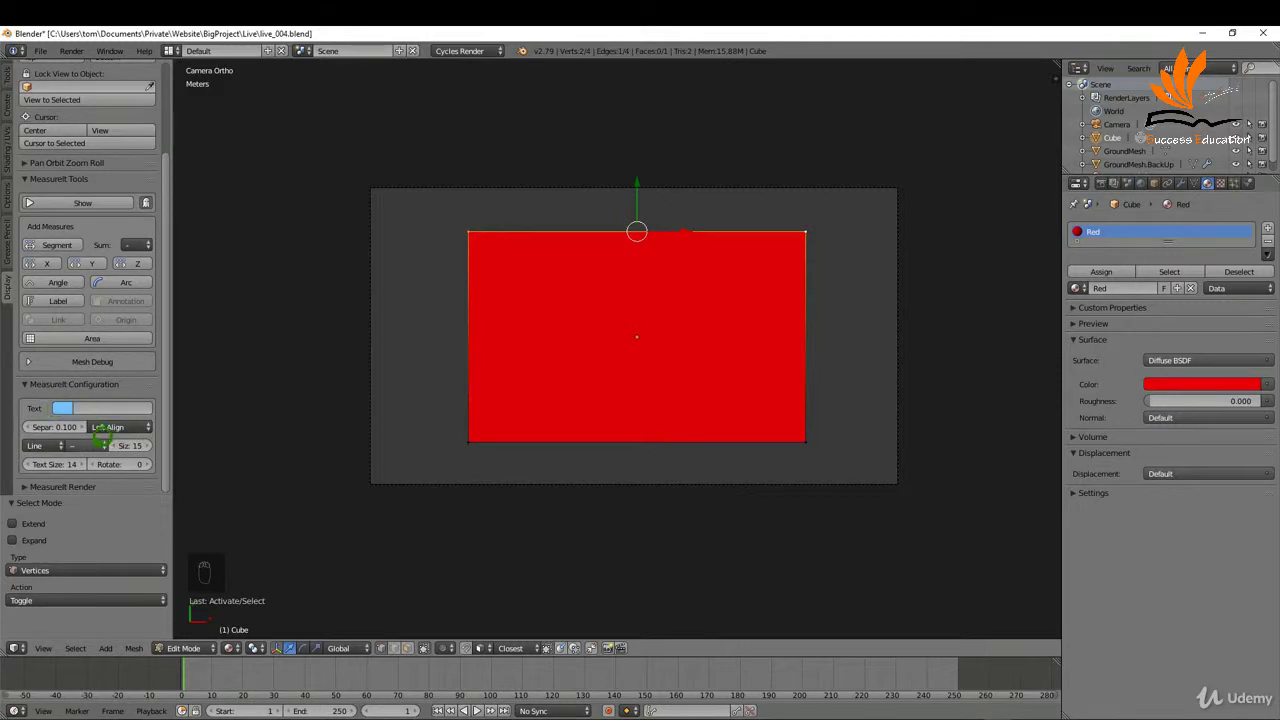
pyautogui.click(102, 445)
pyautogui.click(101, 410)
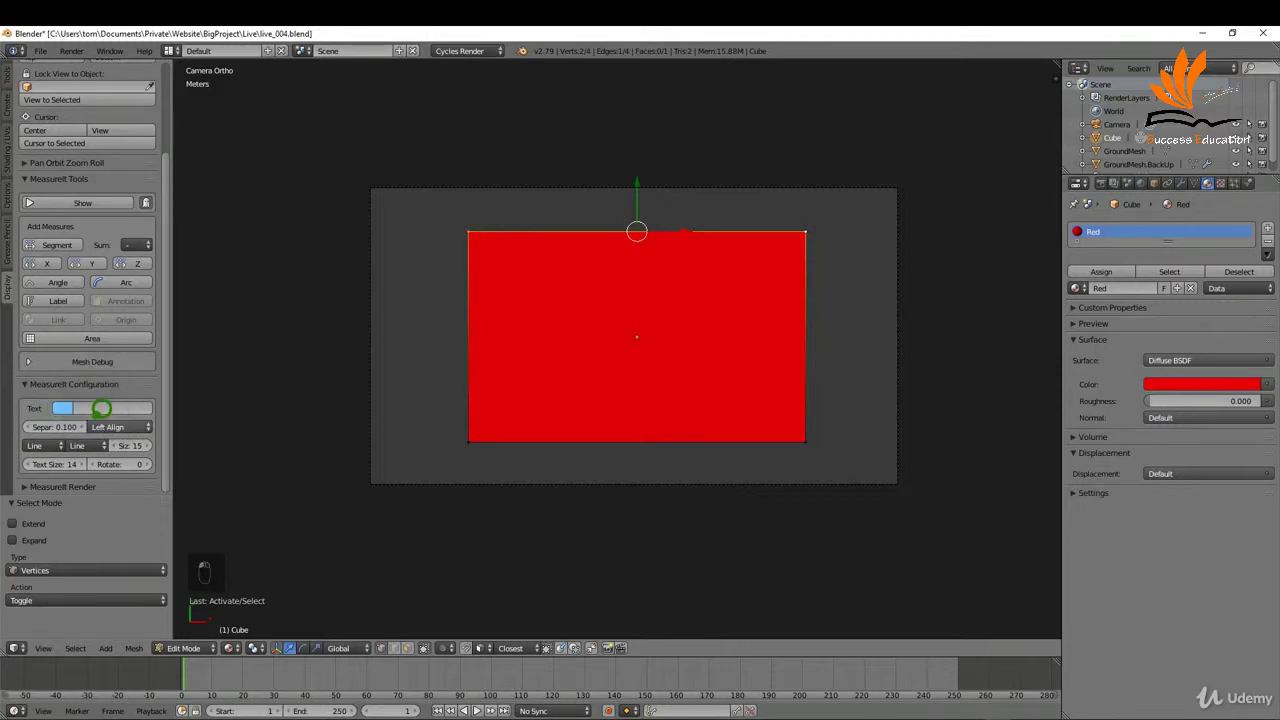
pyautogui.click(61, 464)
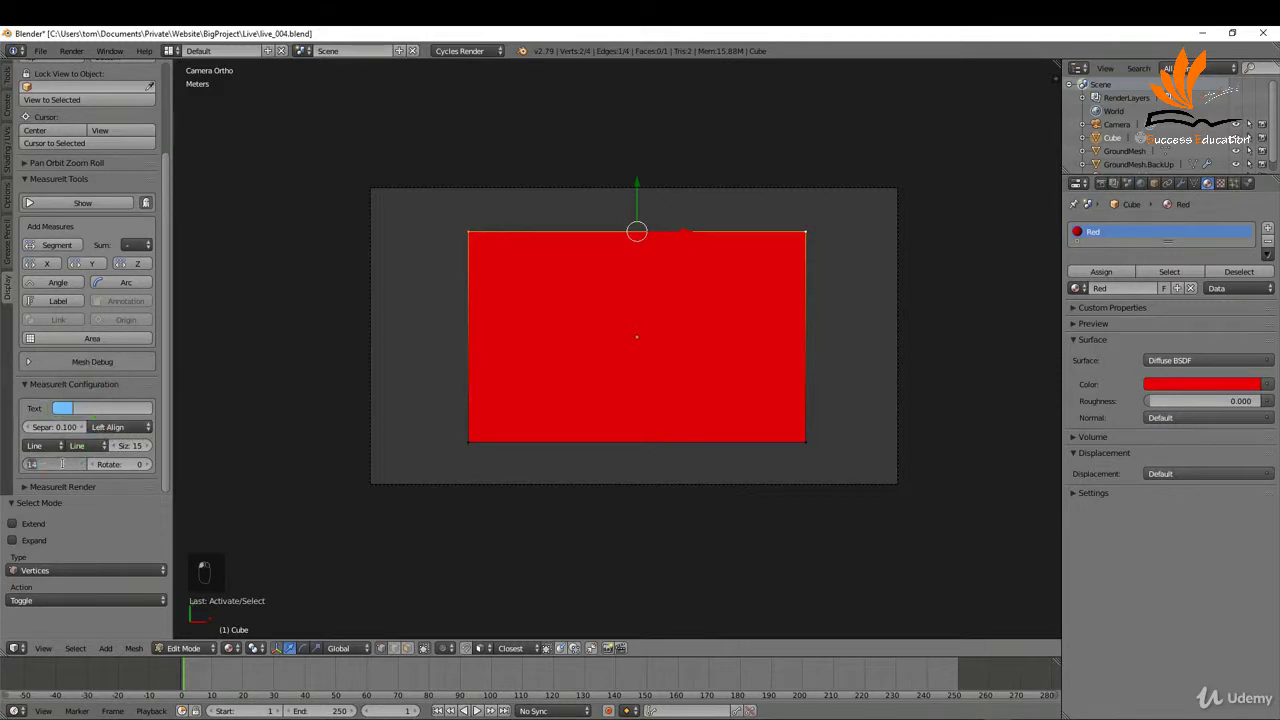
pyautogui.write('20')
pyautogui.press('Return')
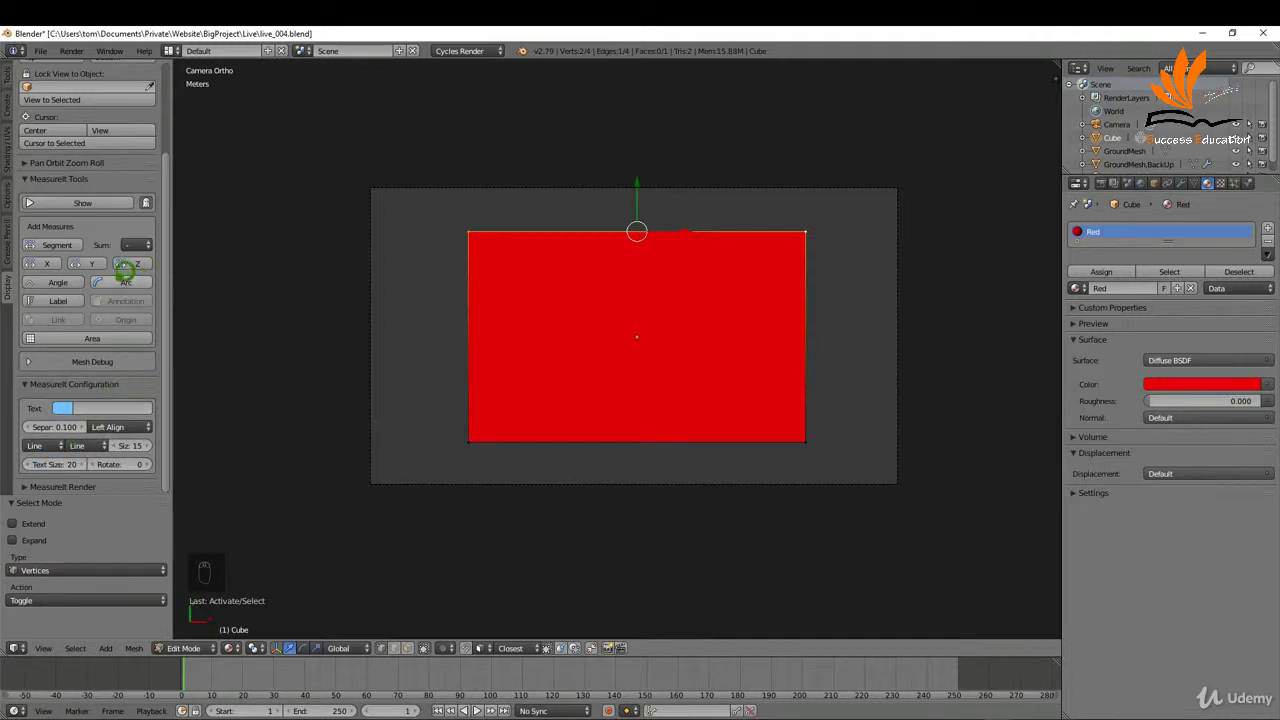
pyautogui.click(58, 244)
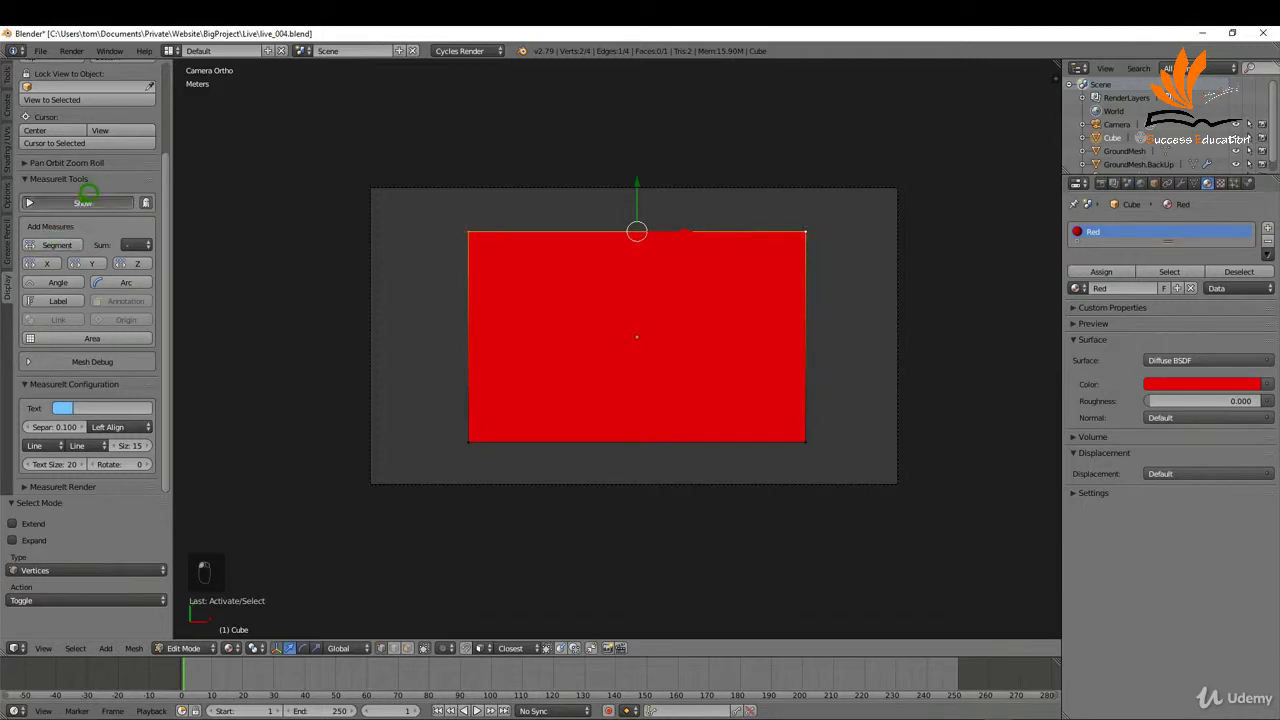
# Display the measurements in the viewport and expand the dimension's settings in the sidebar.
pyautogui.click(85, 202)
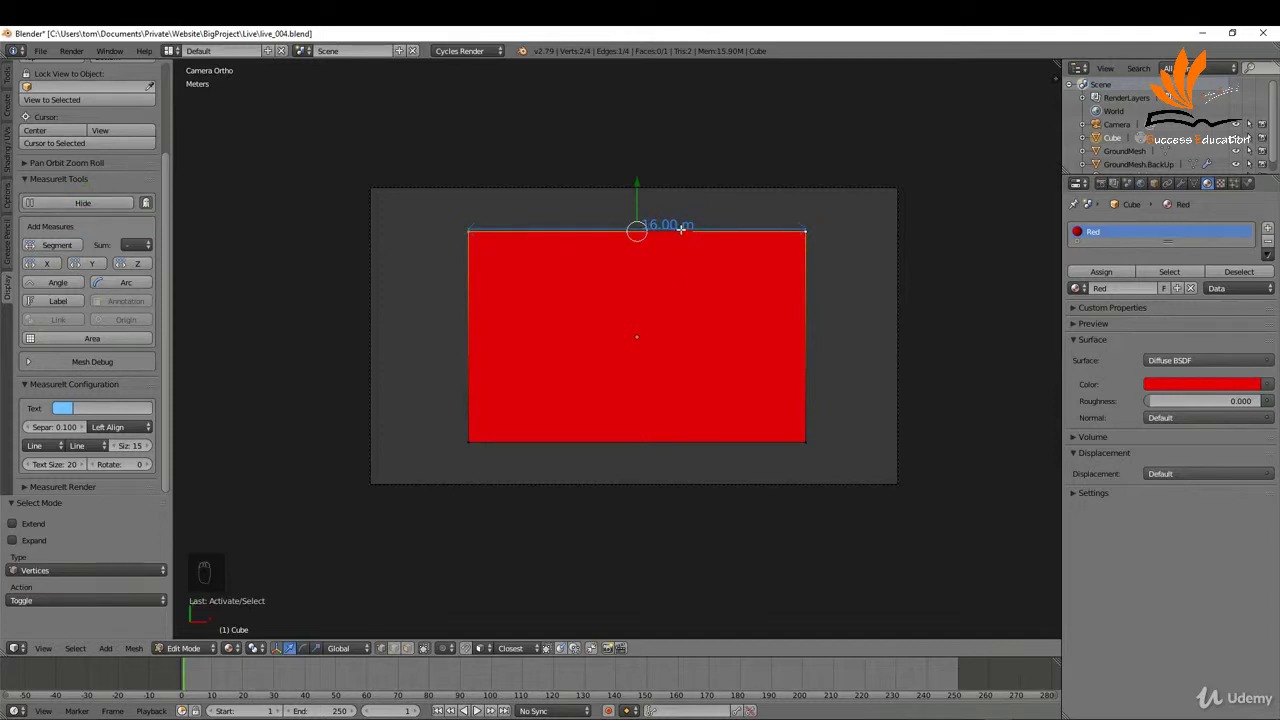
pyautogui.press('n')
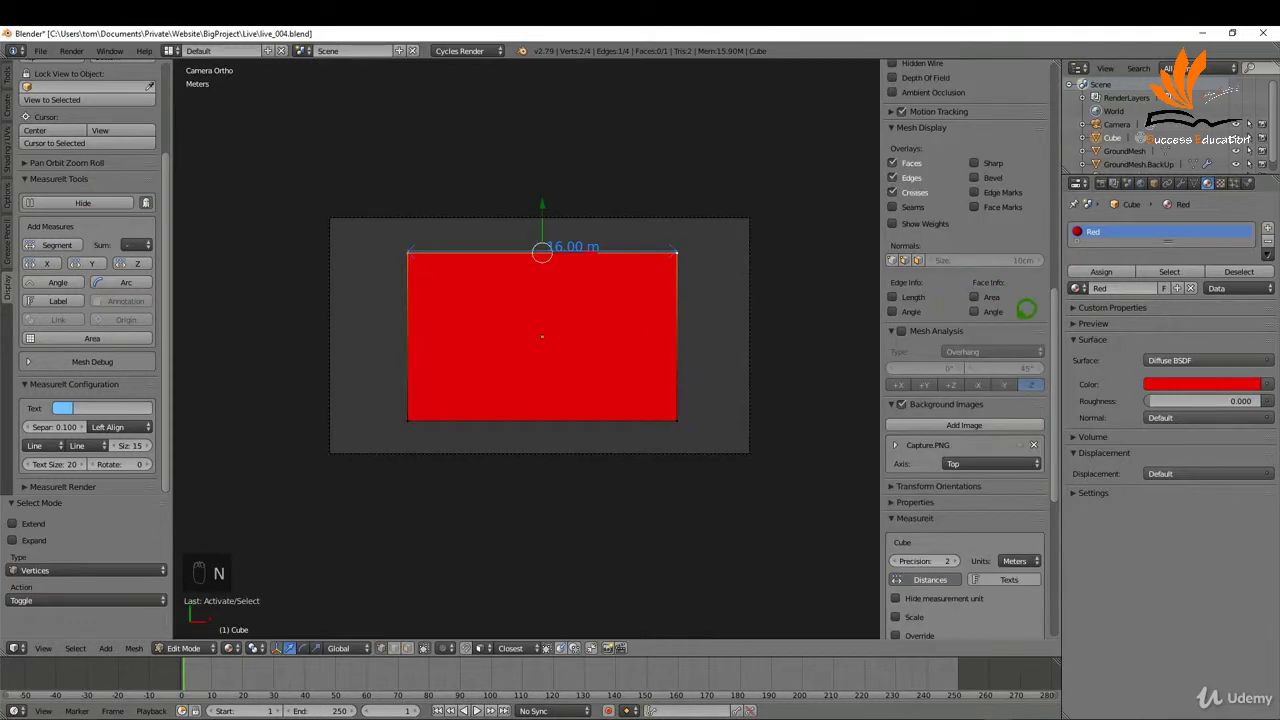
pyautogui.moveTo(1064, 339); pyautogui.dragTo(1046, 455)
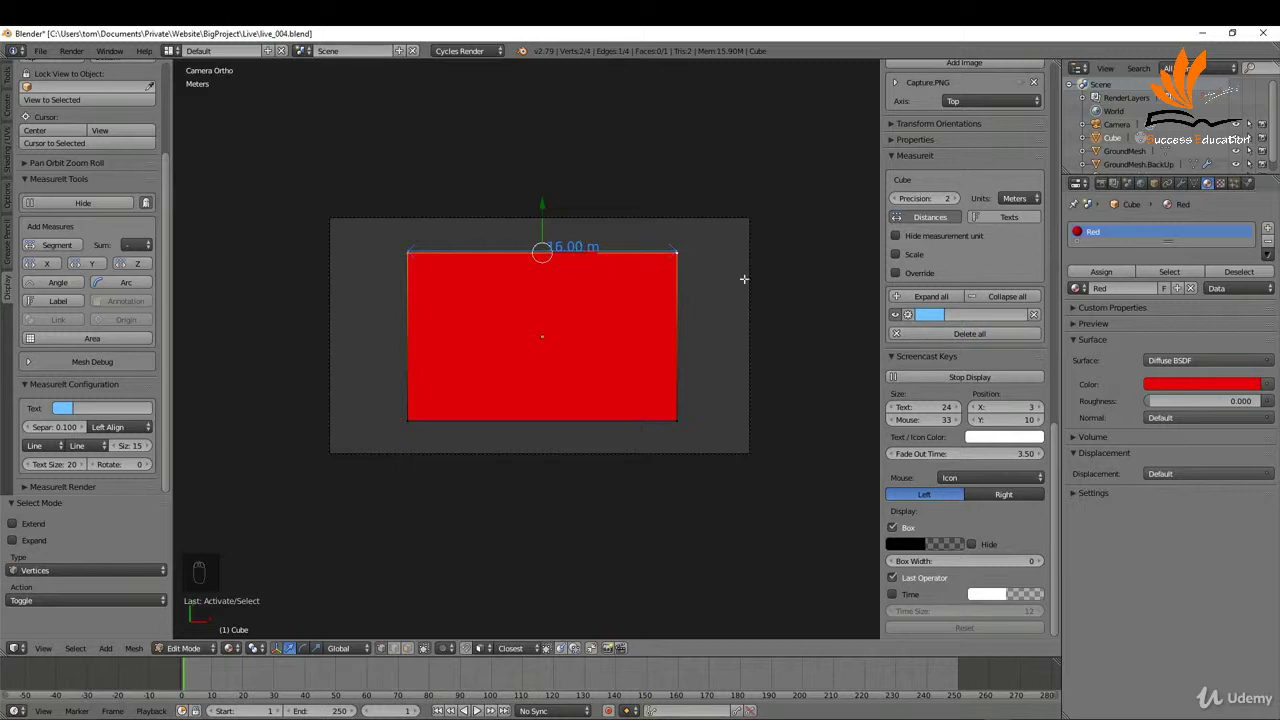
pyautogui.click(917, 300)
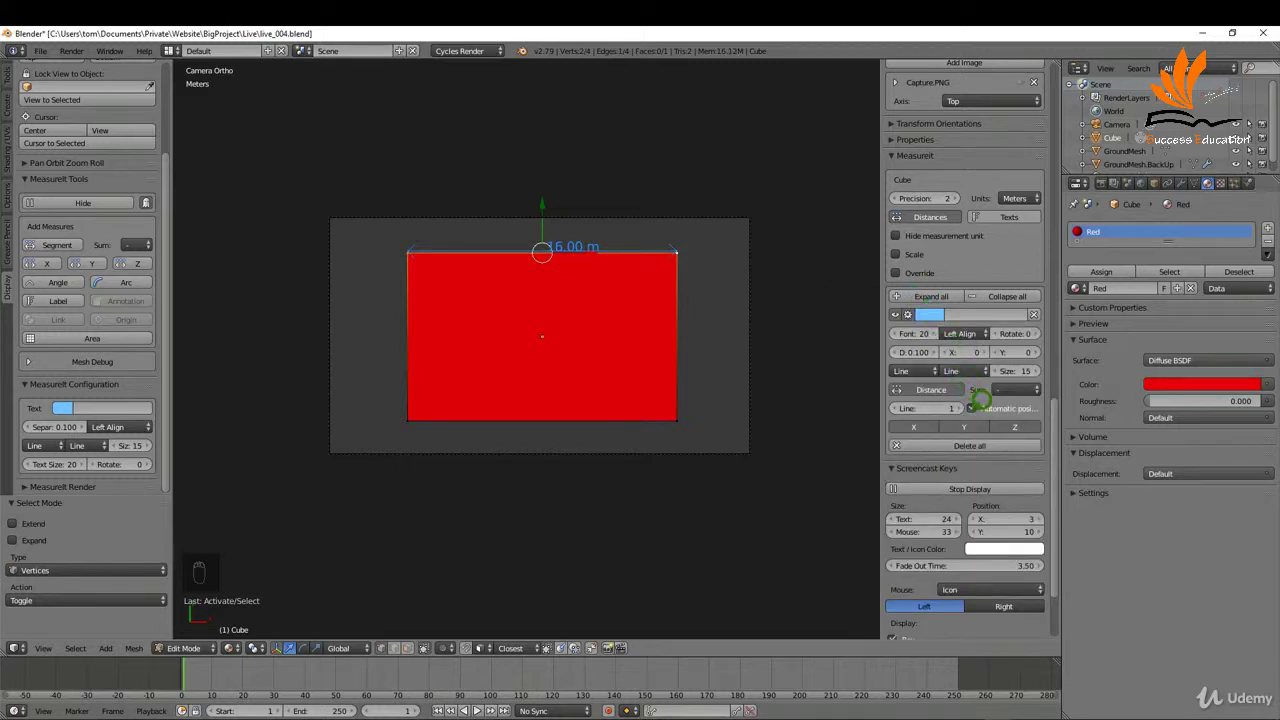
# Turn off automatic position, set orientation X 0 Y 1, and raise the dimension and label offsets.
pyautogui.click(972, 407)
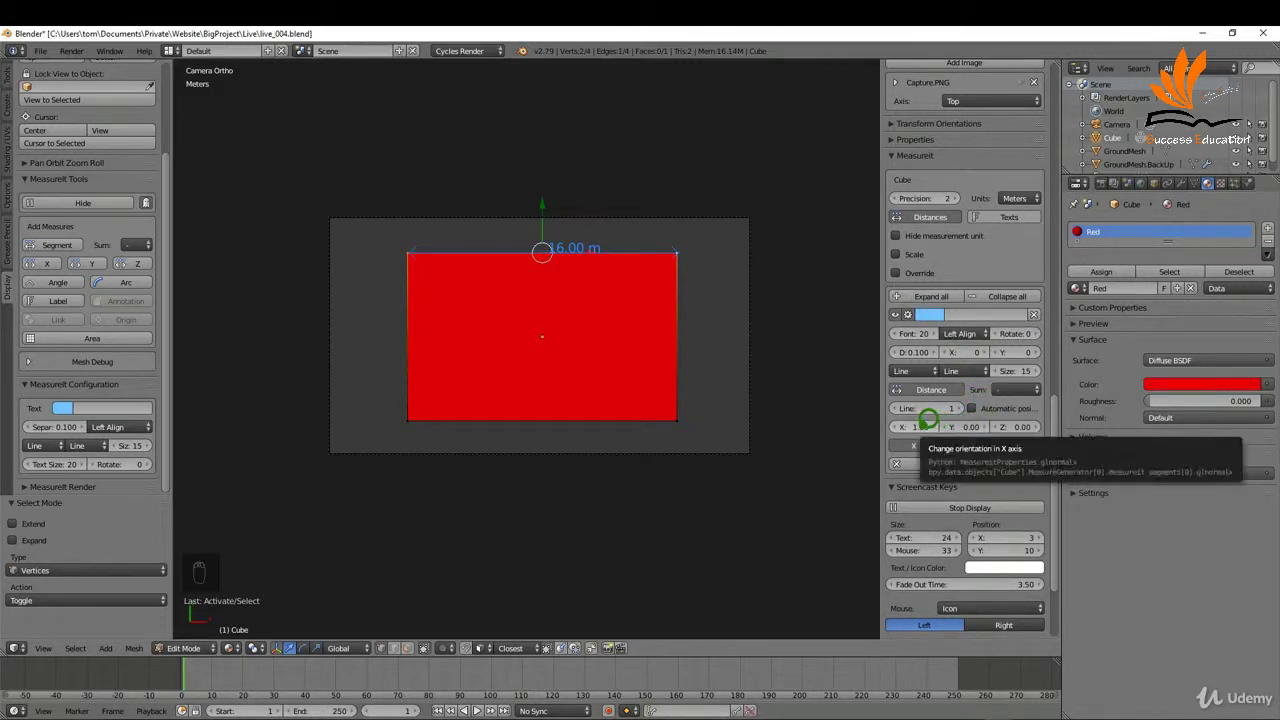
pyautogui.click(915, 427)
pyautogui.click(967, 427)
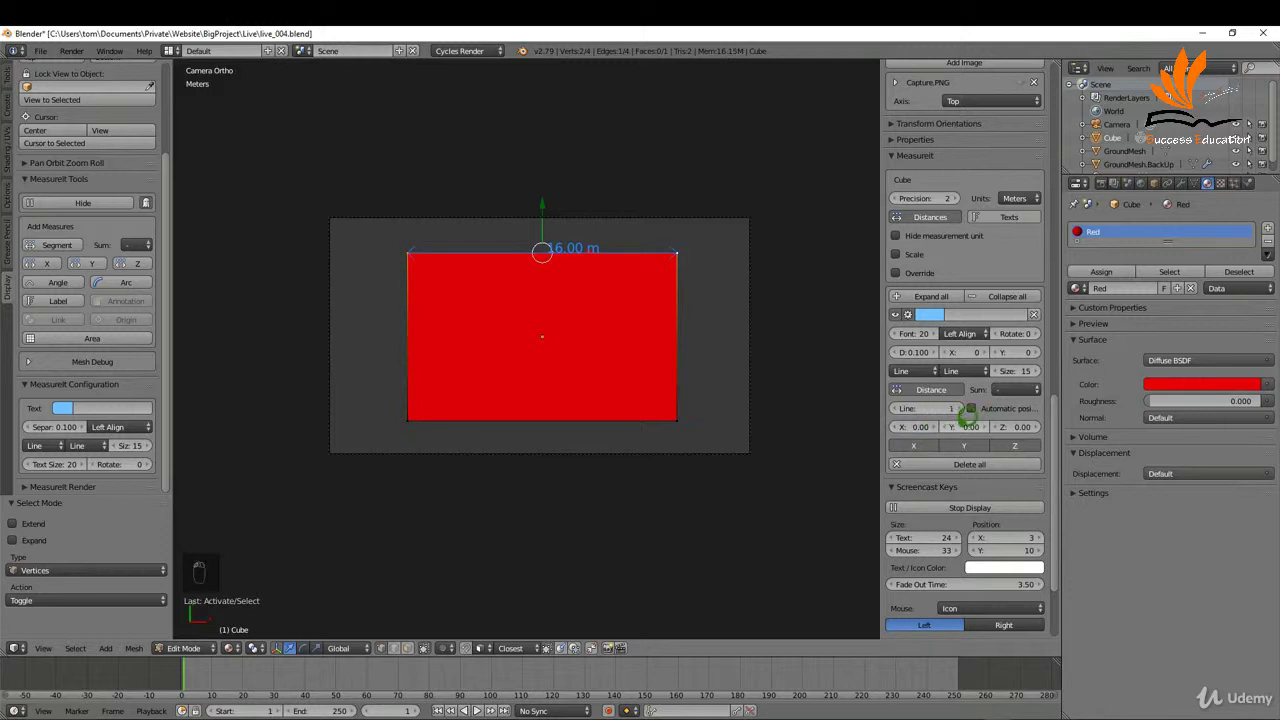
pyautogui.write('1')
pyautogui.press('Return')
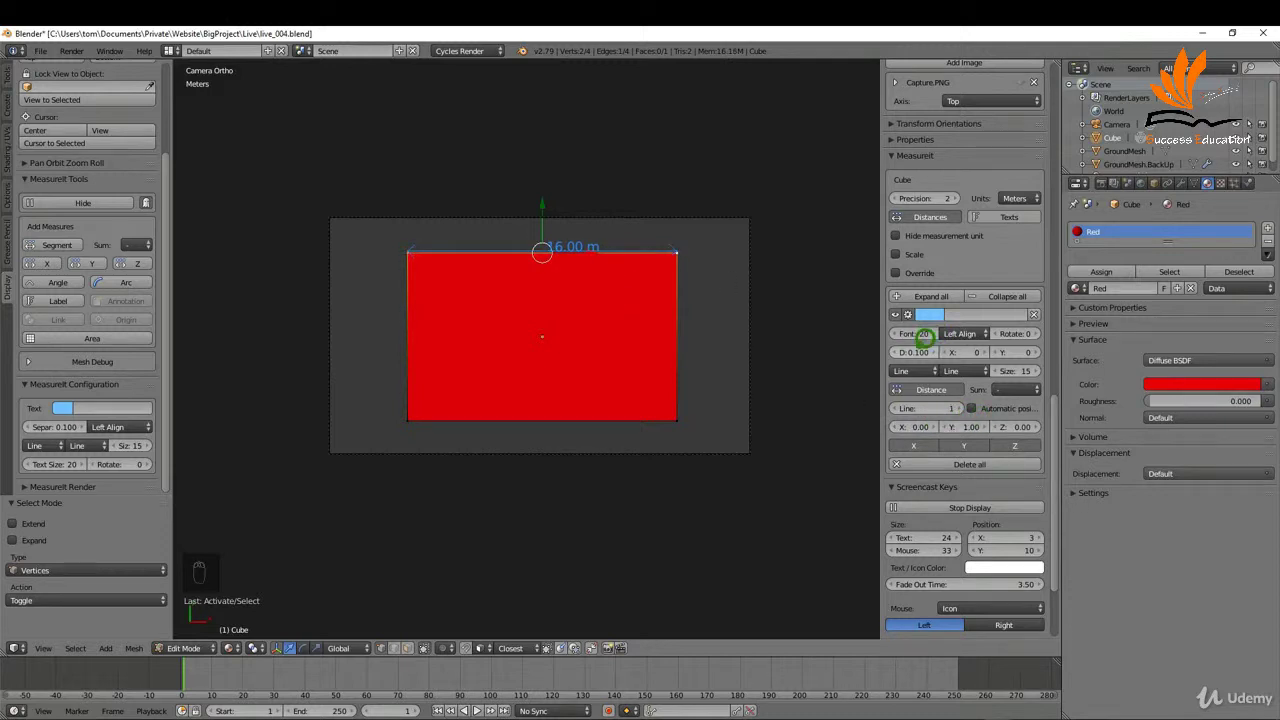
pyautogui.moveTo(912, 352); pyautogui.dragTo(975, 352)
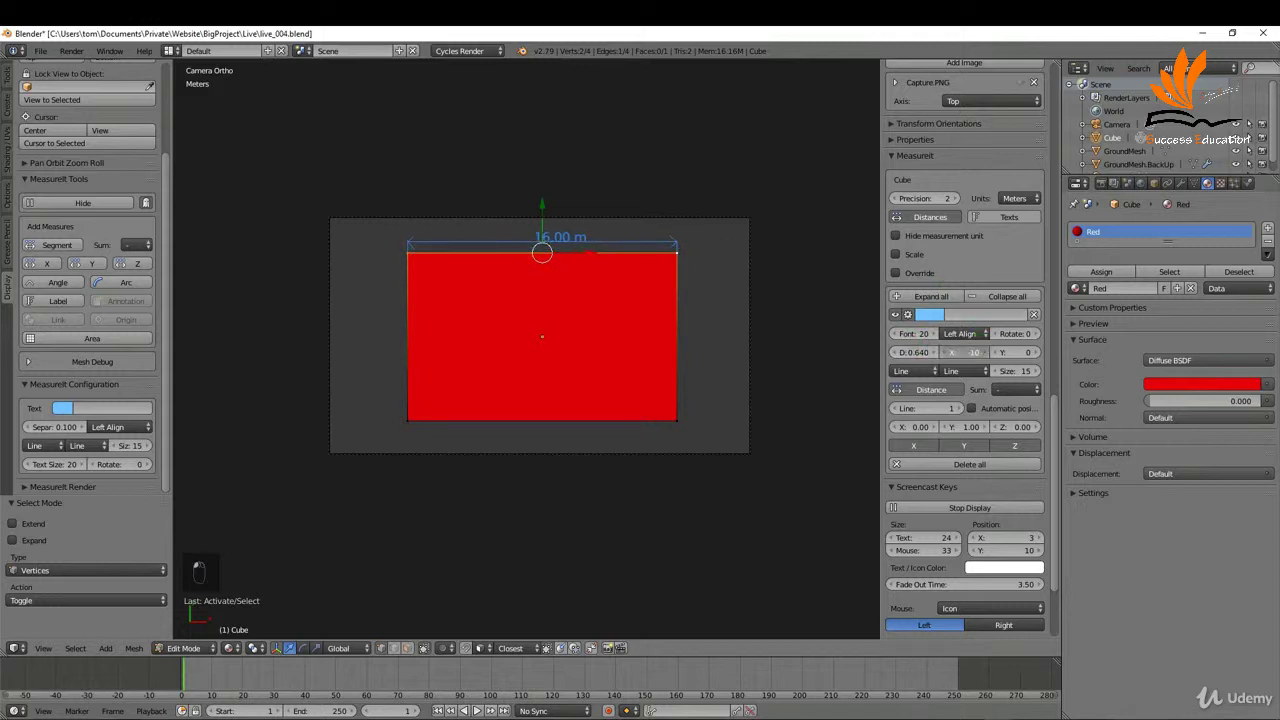
pyautogui.moveTo(1000, 352); pyautogui.dragTo(1004, 352)
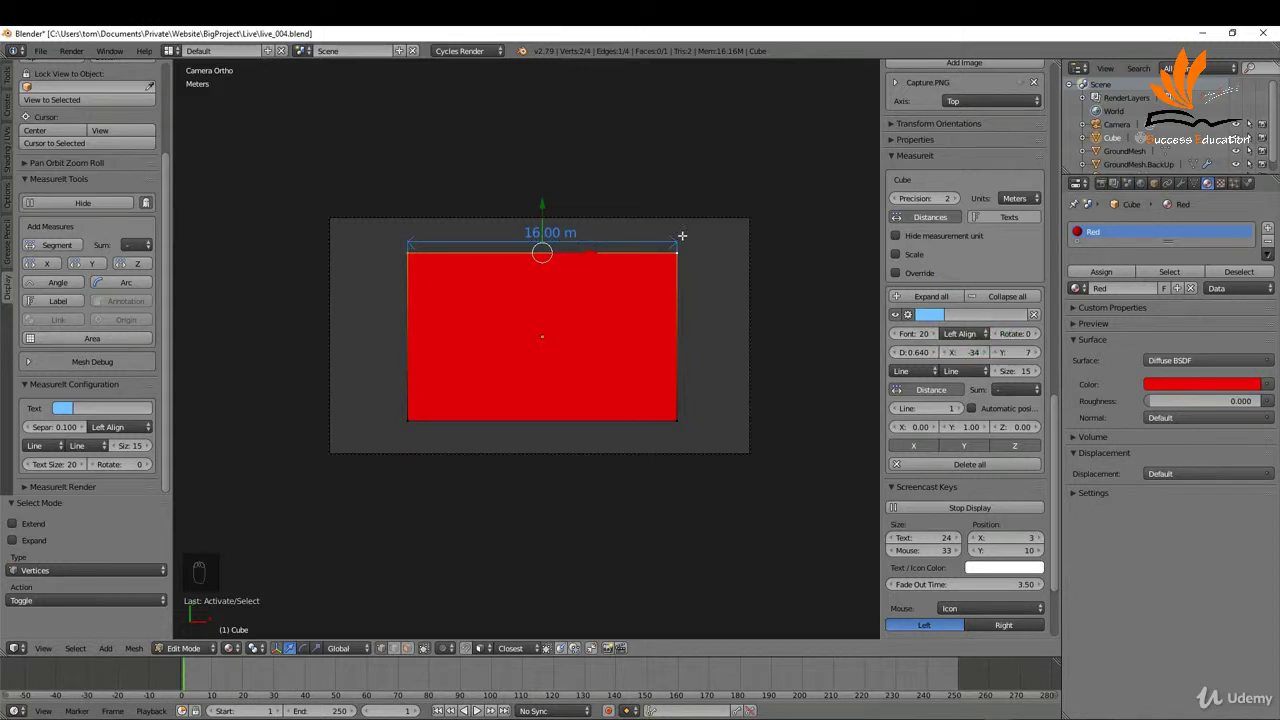
# Return to Object Mode and render an image including the MeasureIt measurements.
pyautogui.press('Tab')
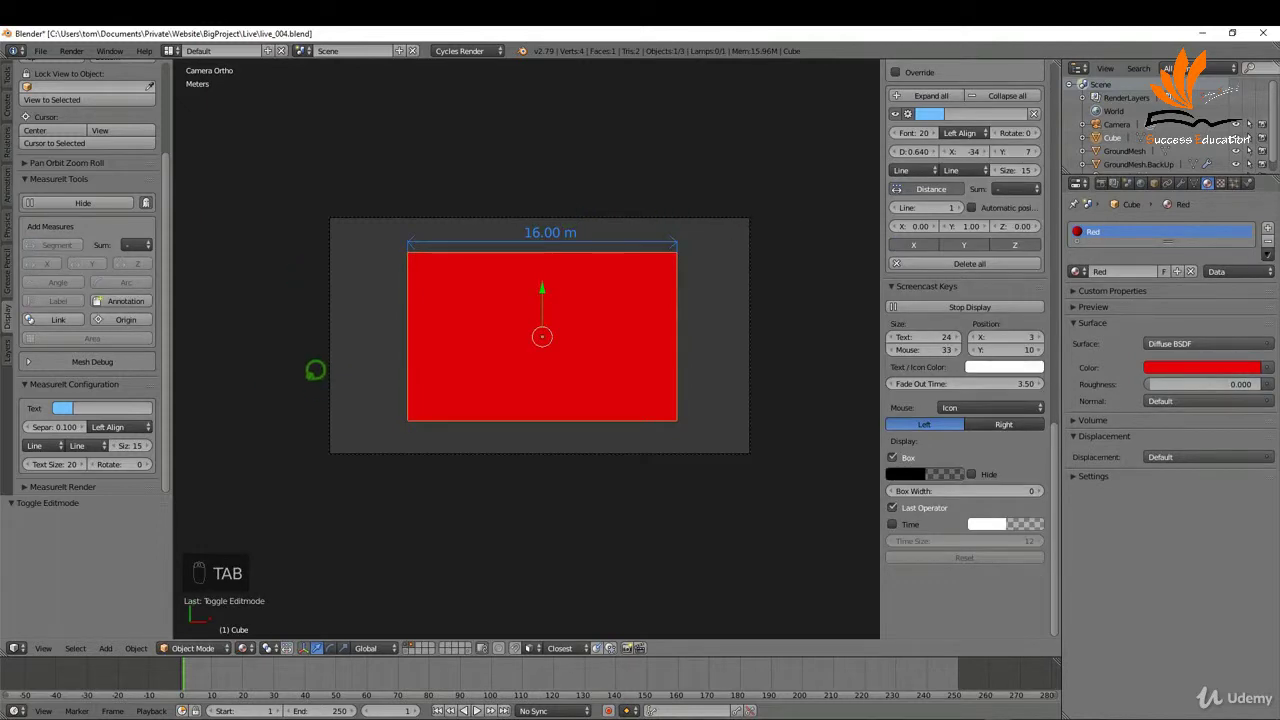
pyautogui.scroll(2, 46, 500)
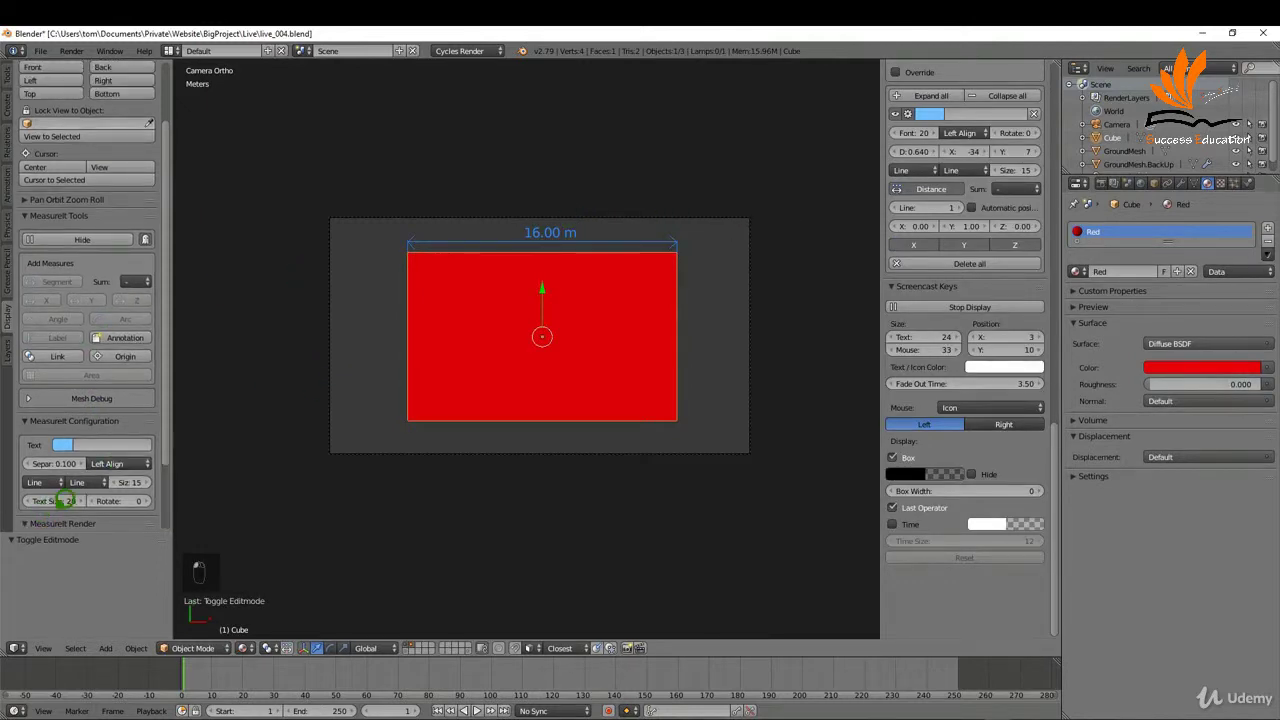
pyautogui.click(44, 521)
pyautogui.scroll(-4, 60, 495)
pyautogui.click(98, 474)
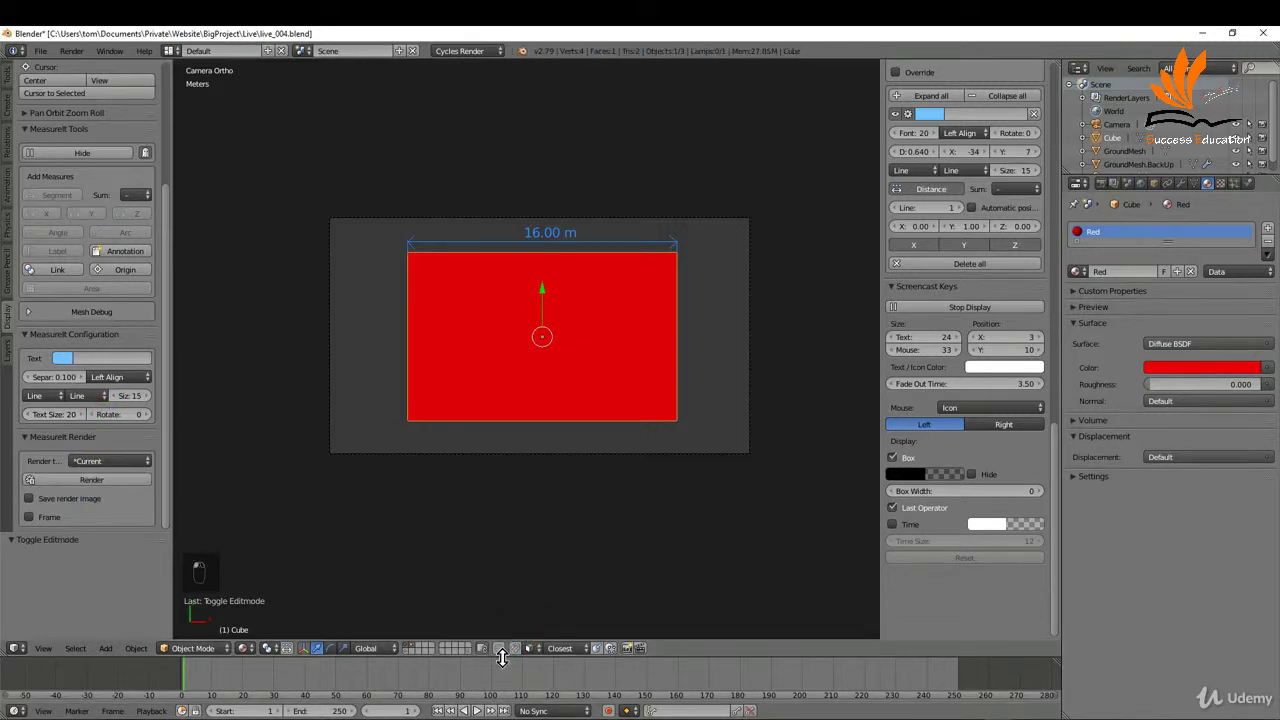
# Turn the bottom area into an enlarged Image Editor showing measureit_output.
pyautogui.moveTo(502, 657); pyautogui.dragTo(485, 566)
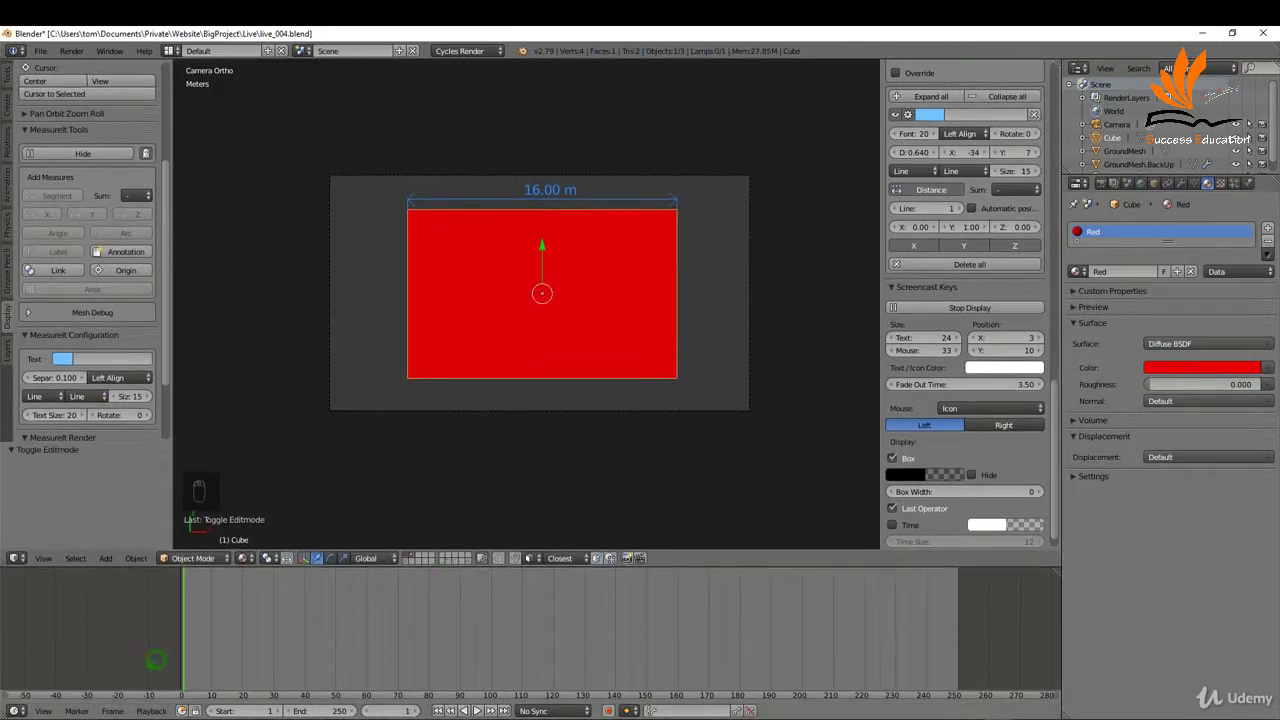
pyautogui.click(16, 710)
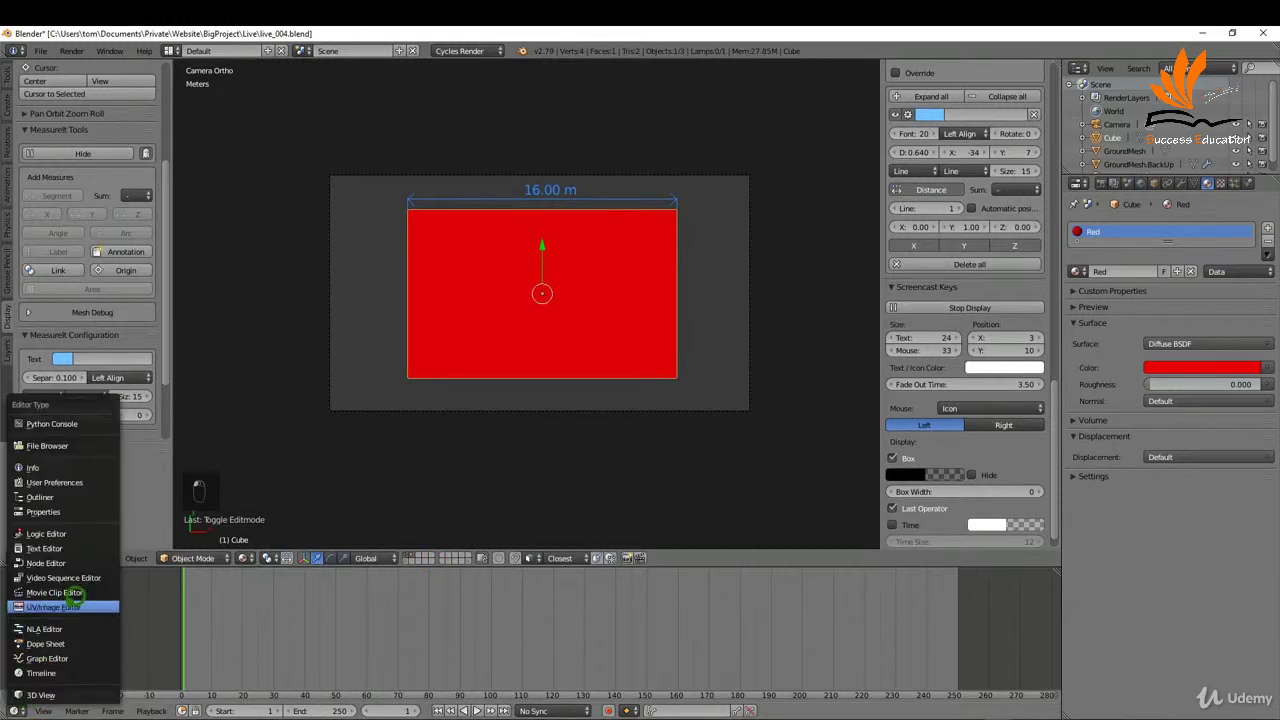
pyautogui.click(76, 603)
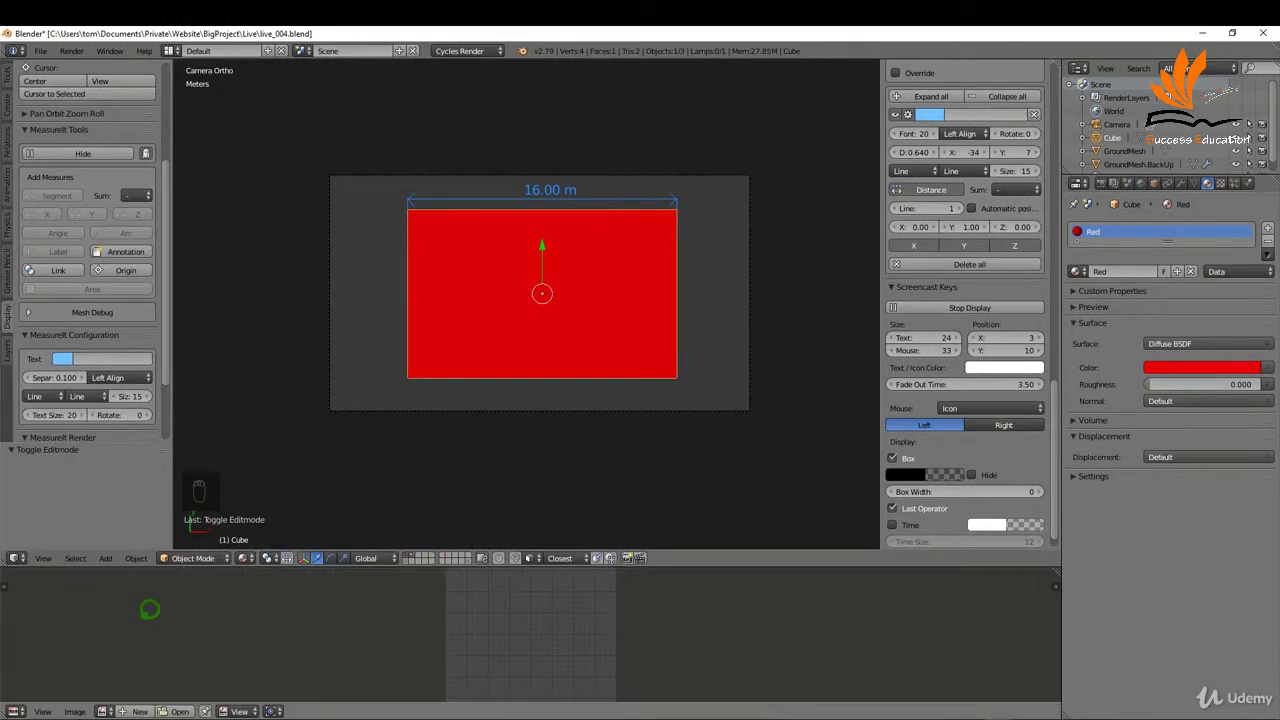
pyautogui.click(104, 711)
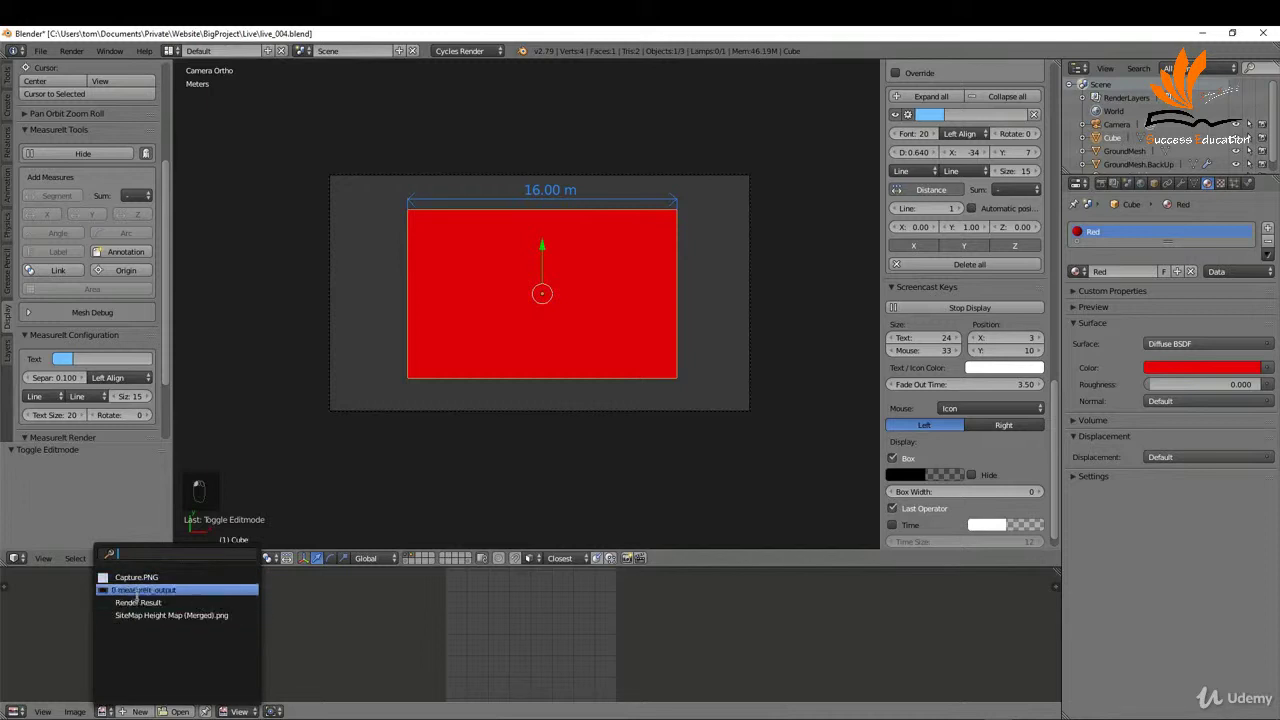
pyautogui.click(188, 590)
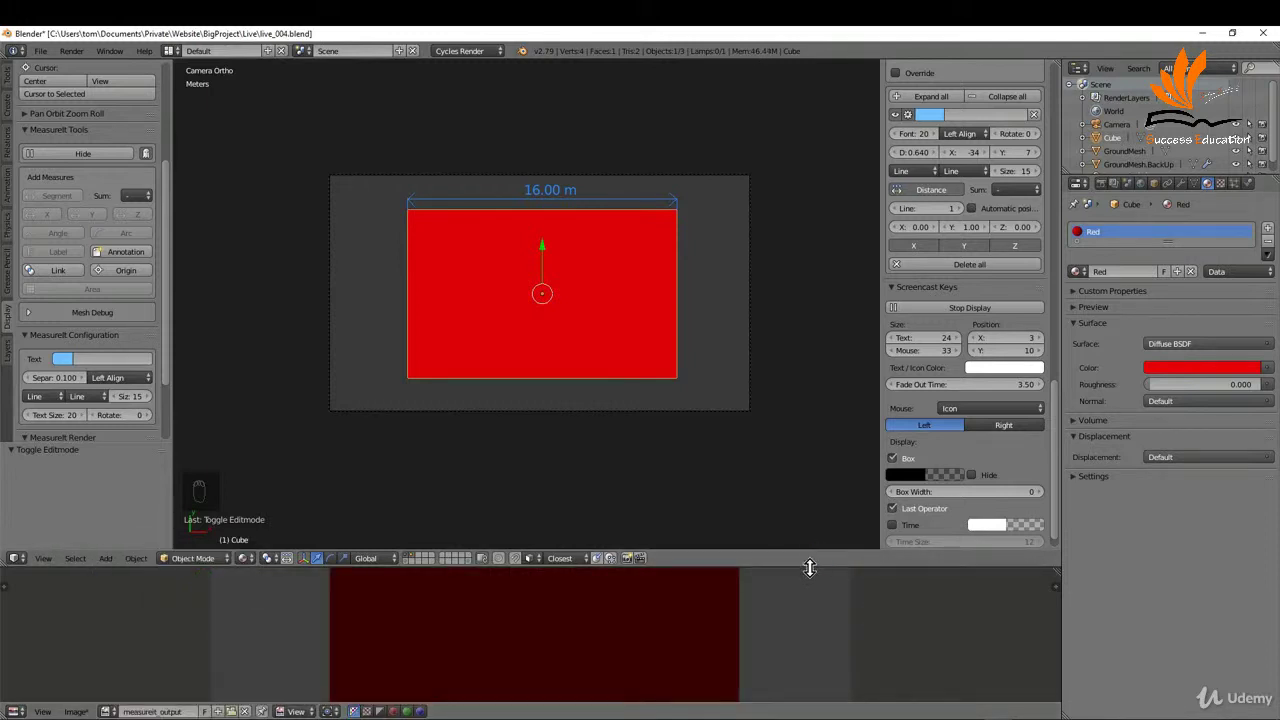
pyautogui.moveTo(810, 568); pyautogui.dragTo(843, 159)
pyautogui.scroll(1, 598, 296)
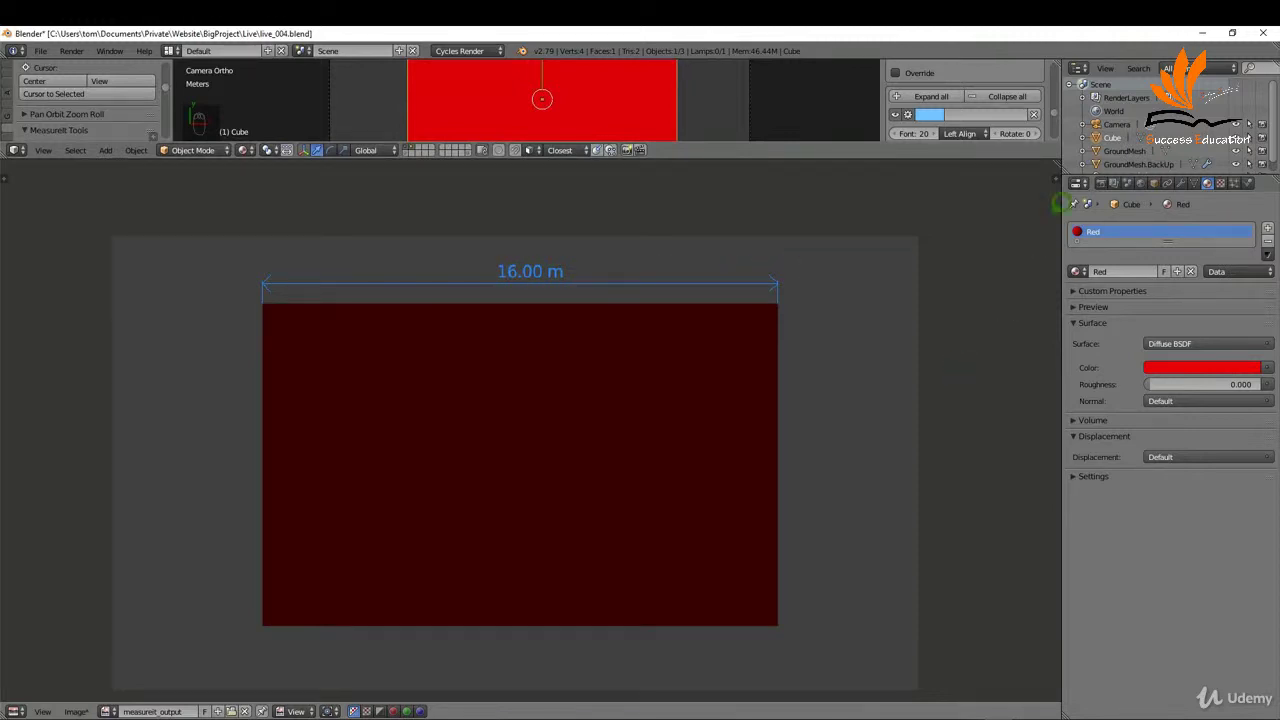
# Change the plane's Red material colour to near-white.
pyautogui.click(1104, 180)
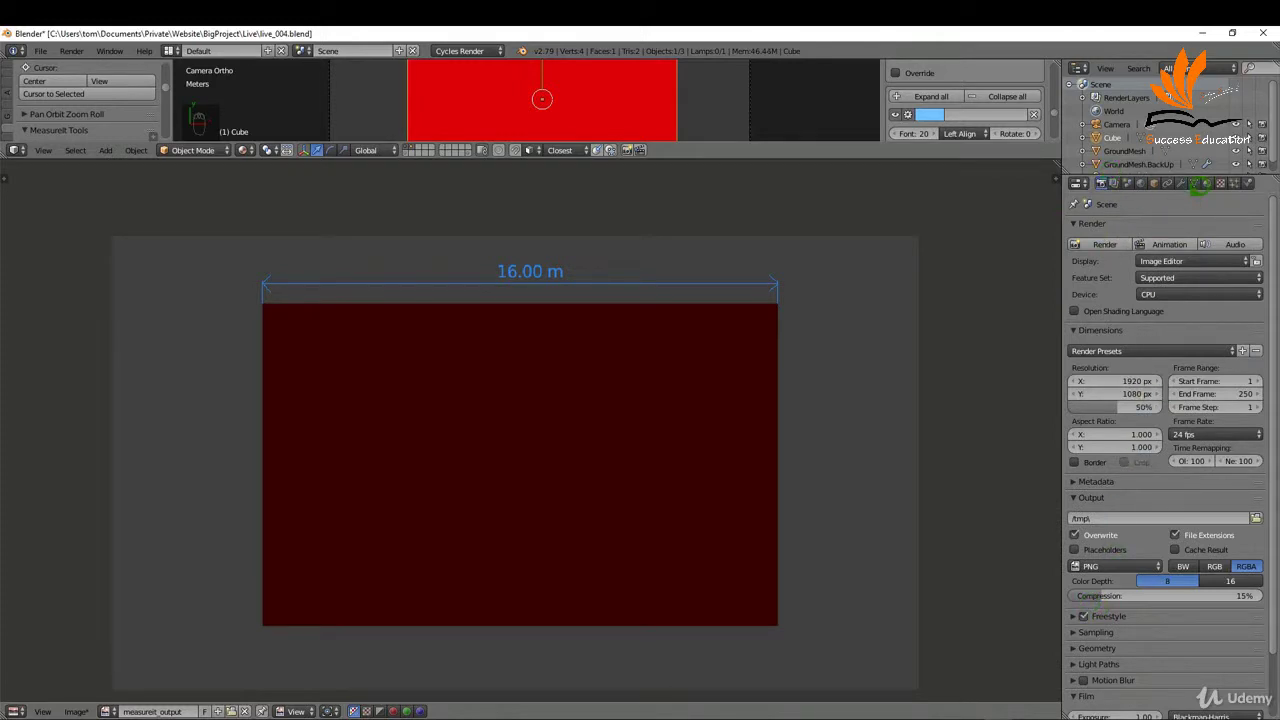
pyautogui.click(1208, 181)
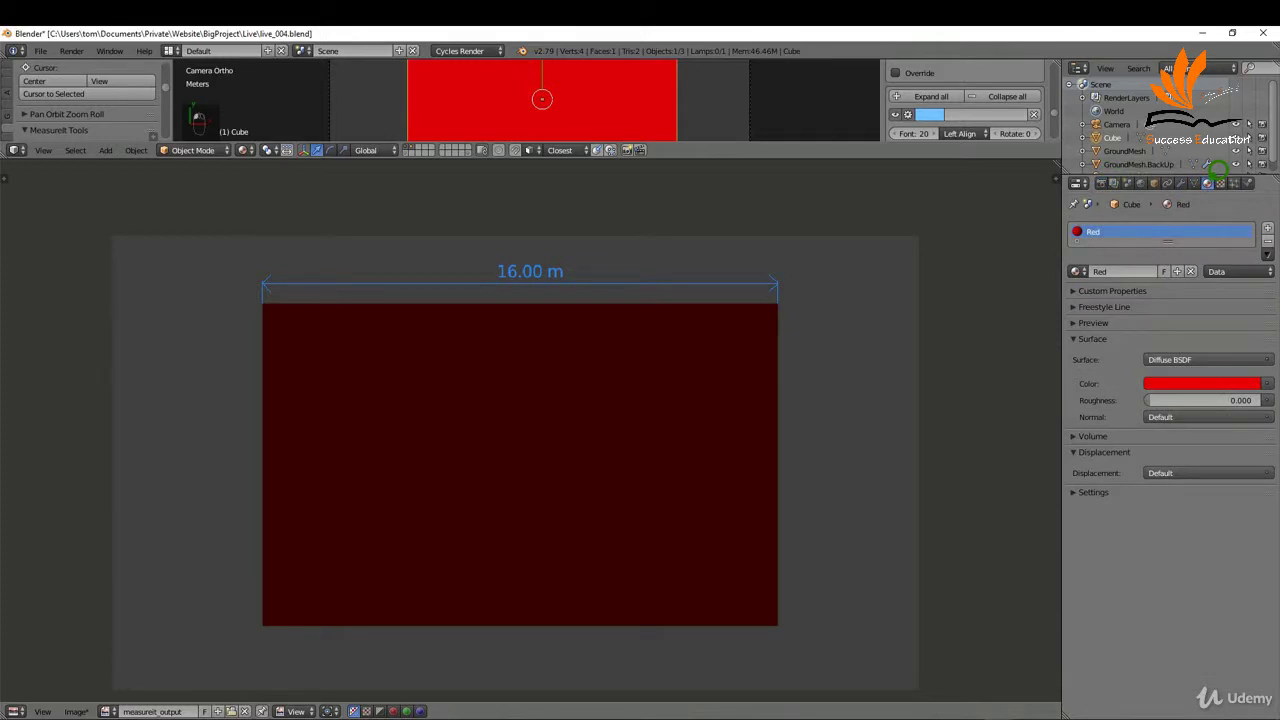
pyautogui.click(1205, 378)
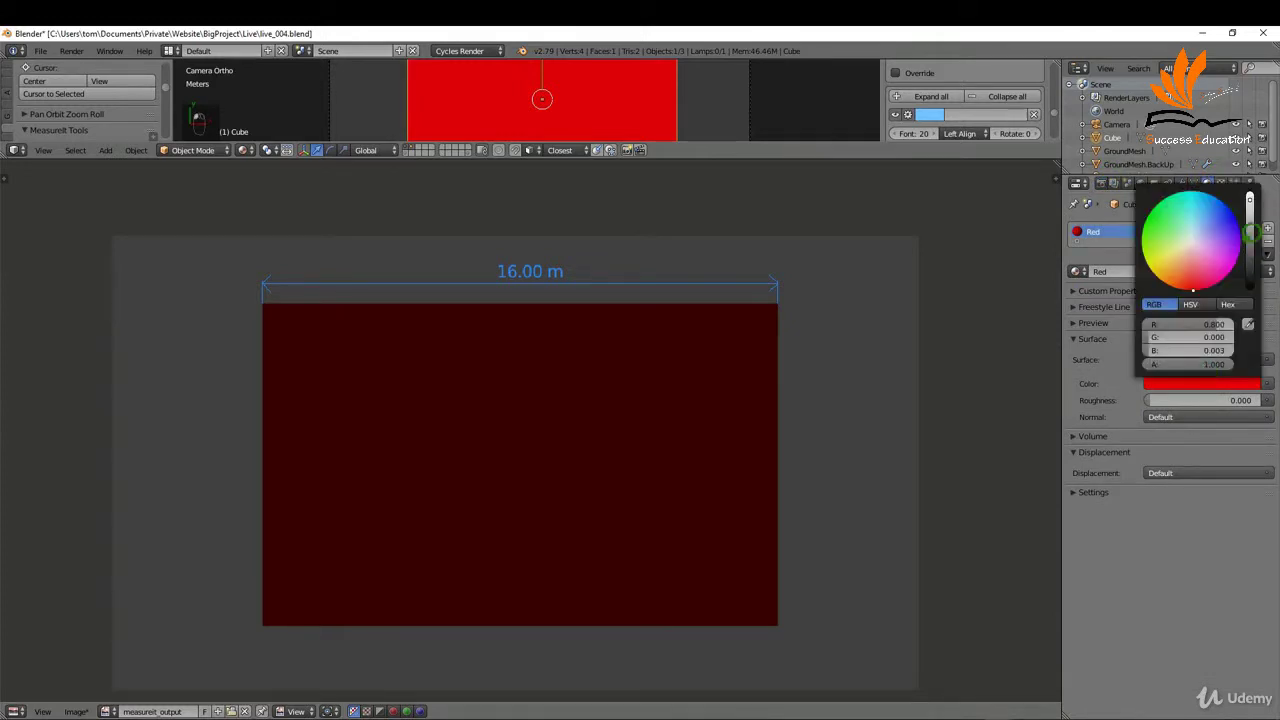
pyautogui.moveTo(1254, 200); pyautogui.dragTo(1191, 240)
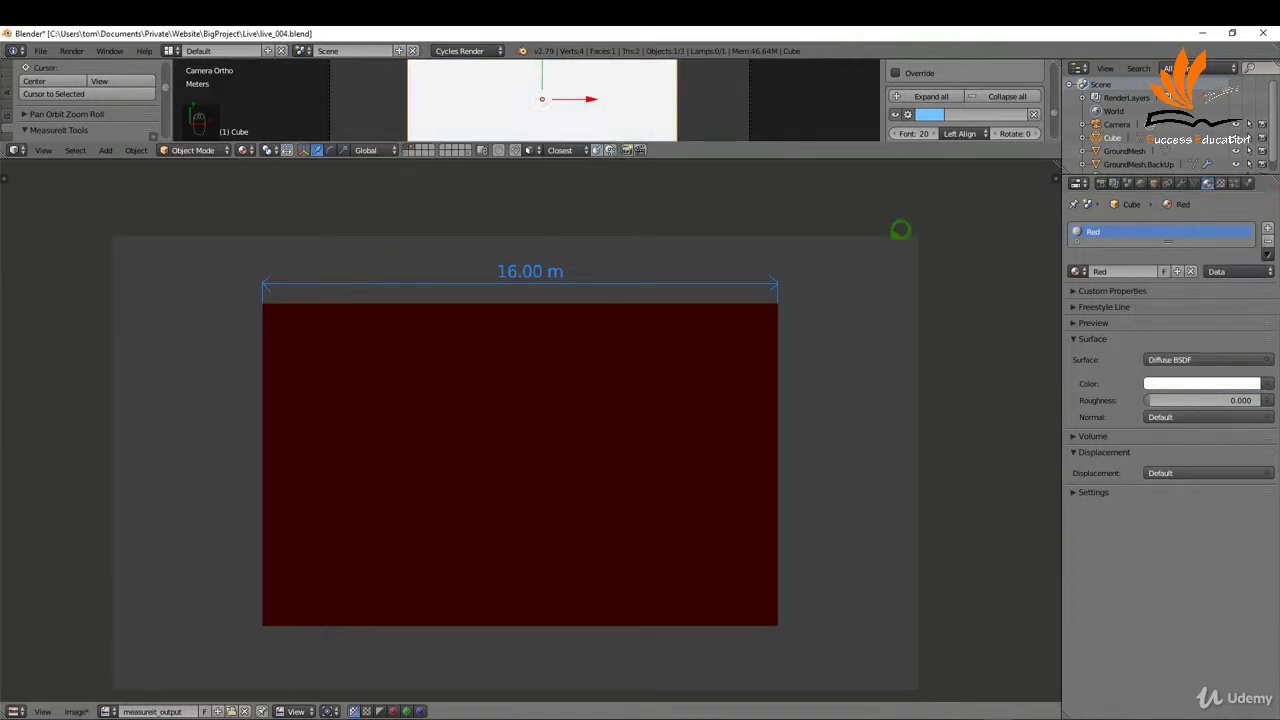
# Enable Use Nodes for the world and set its Background colour to white.
pyautogui.click(1141, 183)
pyautogui.click(1178, 298)
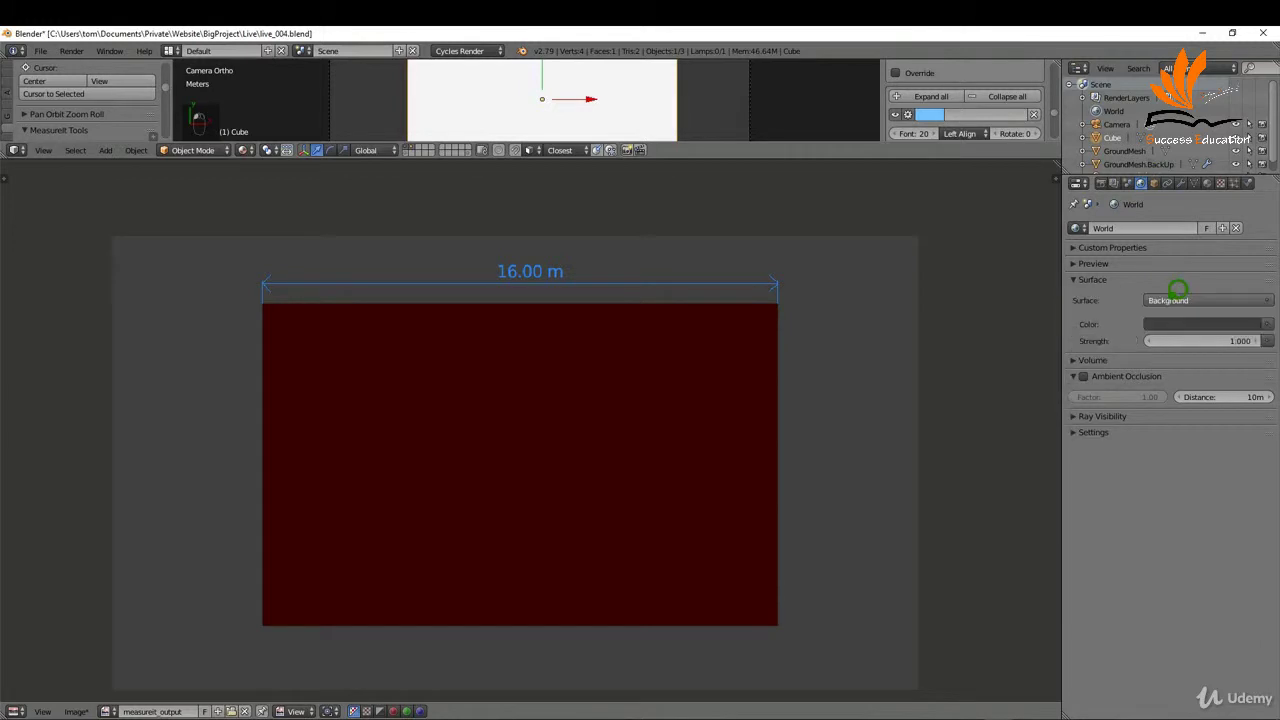
pyautogui.click(1195, 313)
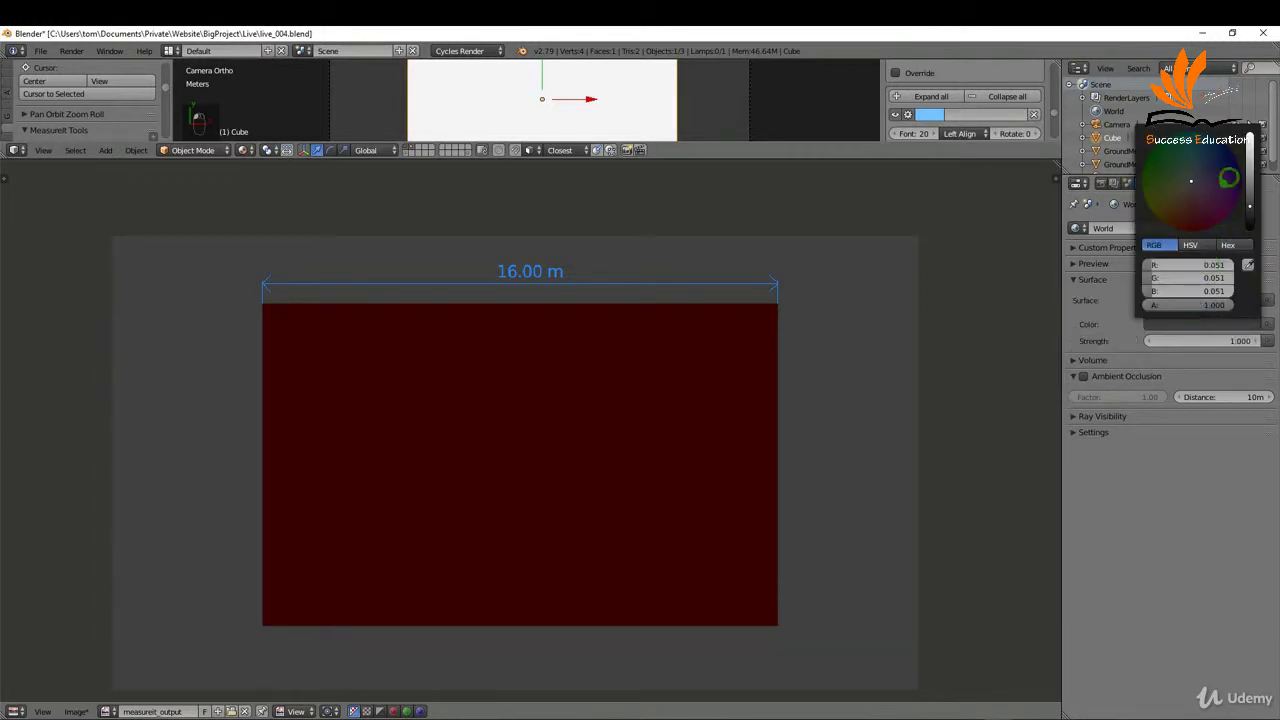
pyautogui.click(1249, 142)
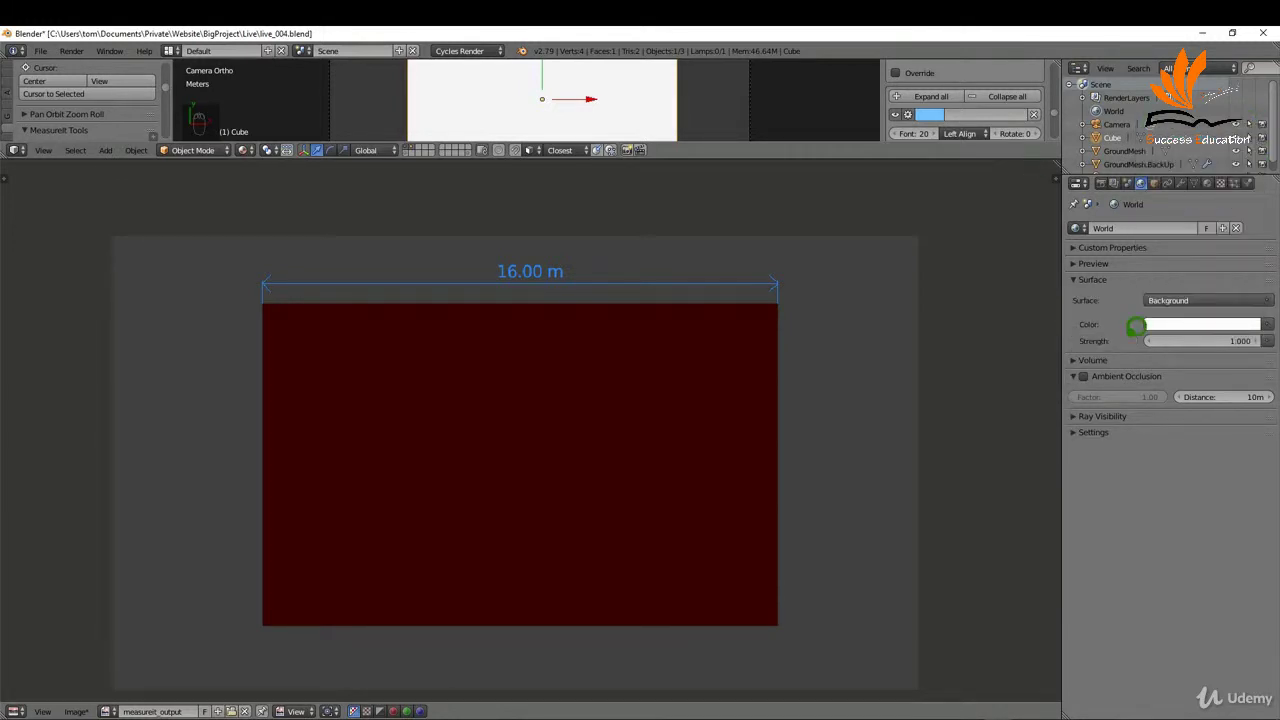
pyautogui.click(1102, 183)
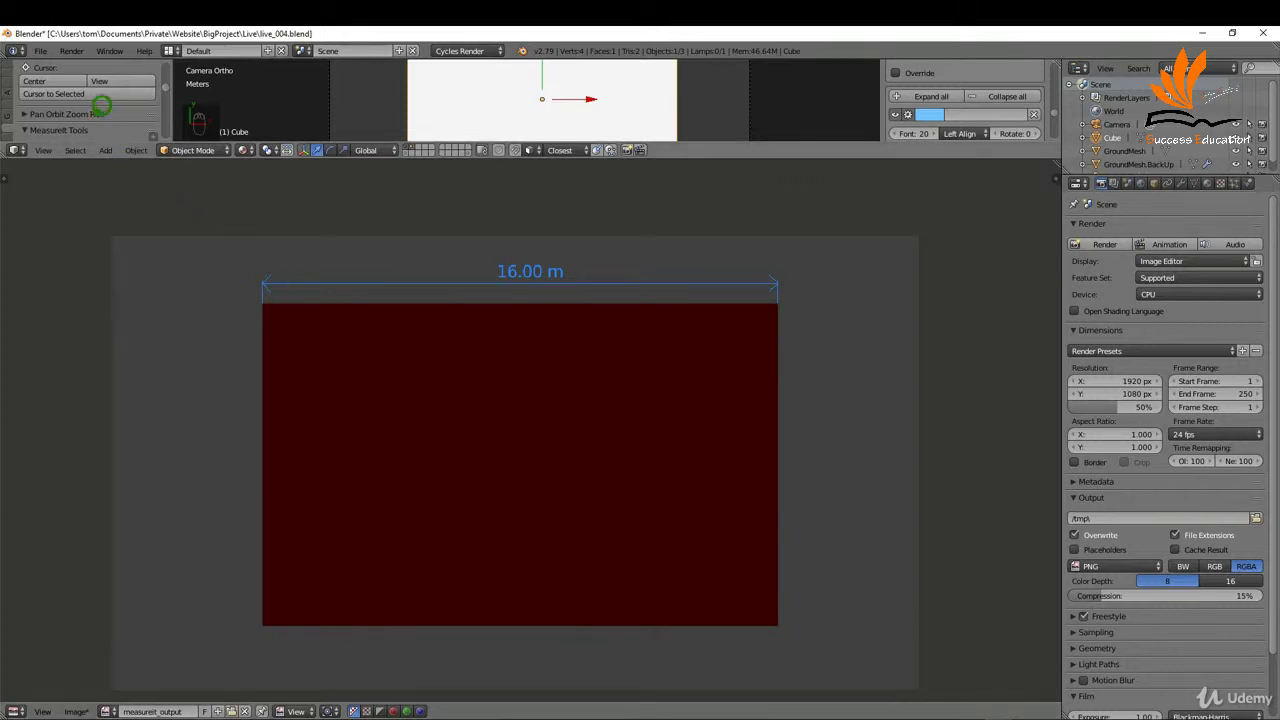
# Re-render with MeasureIt, view the outlined measureit_output image with its 16.00 m dimension, then re-enlarge the camera view.
pyautogui.moveTo(194, 157); pyautogui.dragTo(150, 312)
pyautogui.scroll(-10, 107, 162)
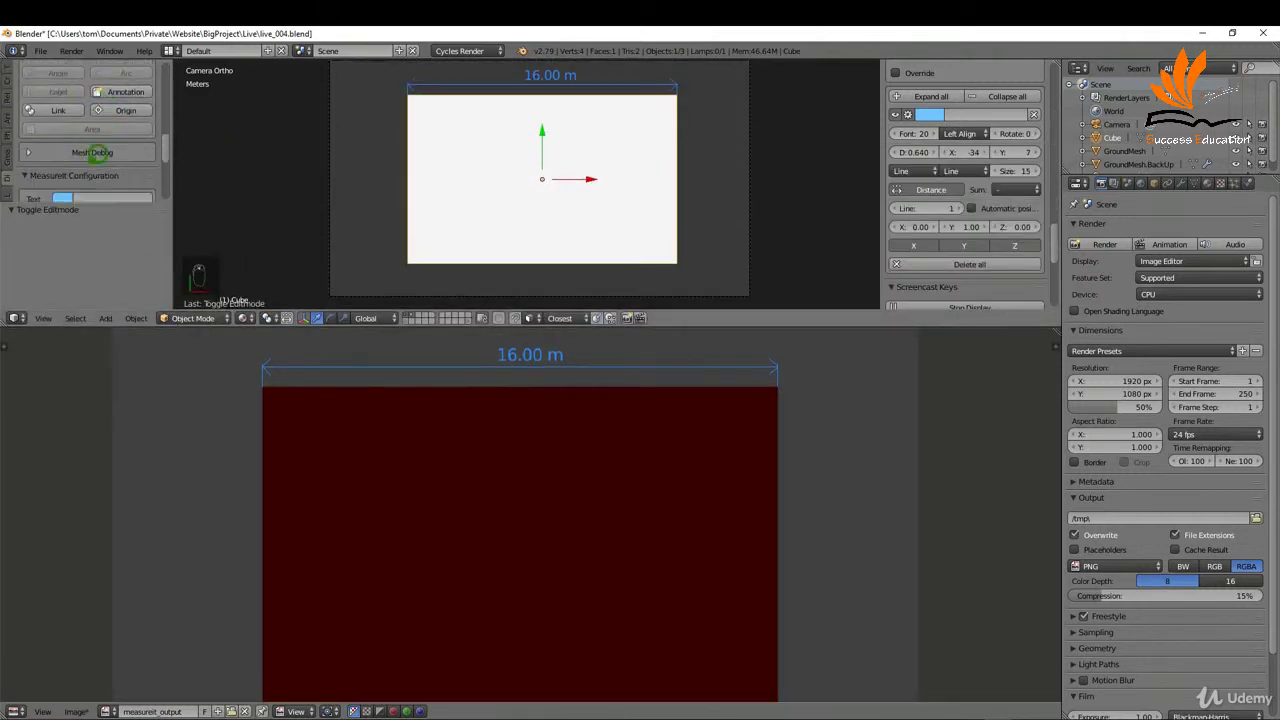
pyautogui.scroll(-2, 94, 152)
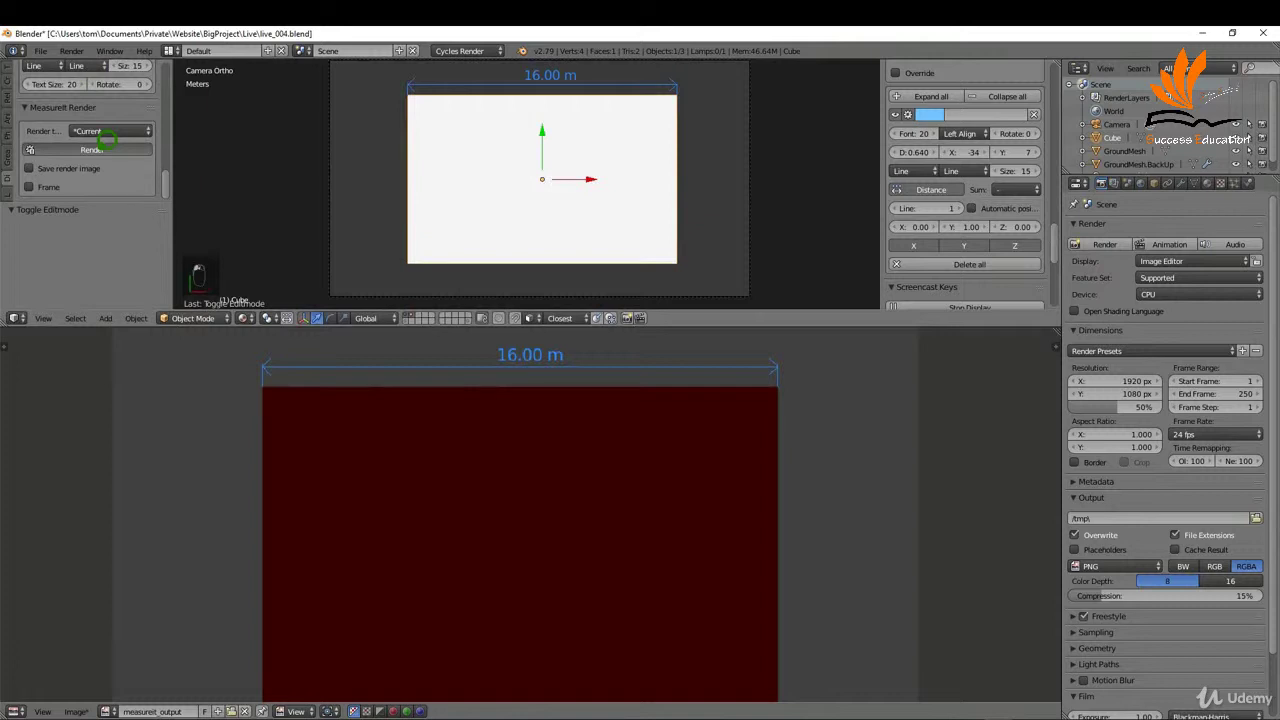
pyautogui.click(105, 140)
pyautogui.click(104, 711)
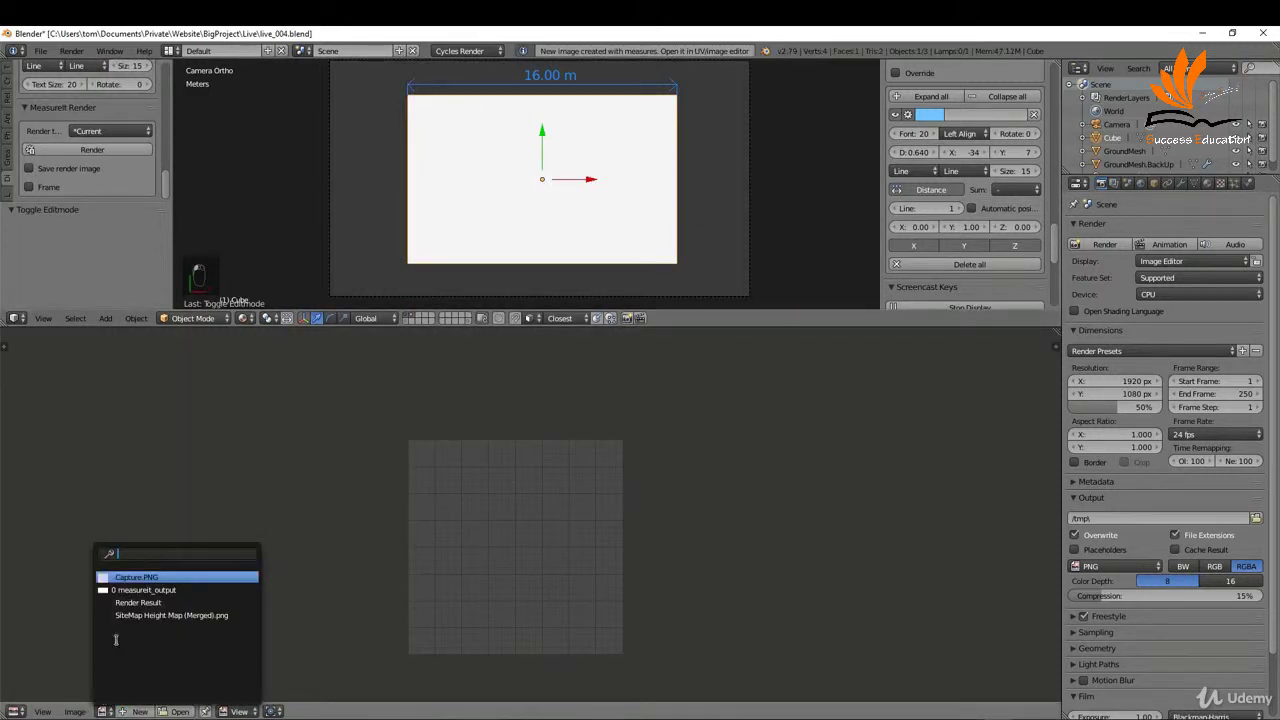
pyautogui.click(145, 590)
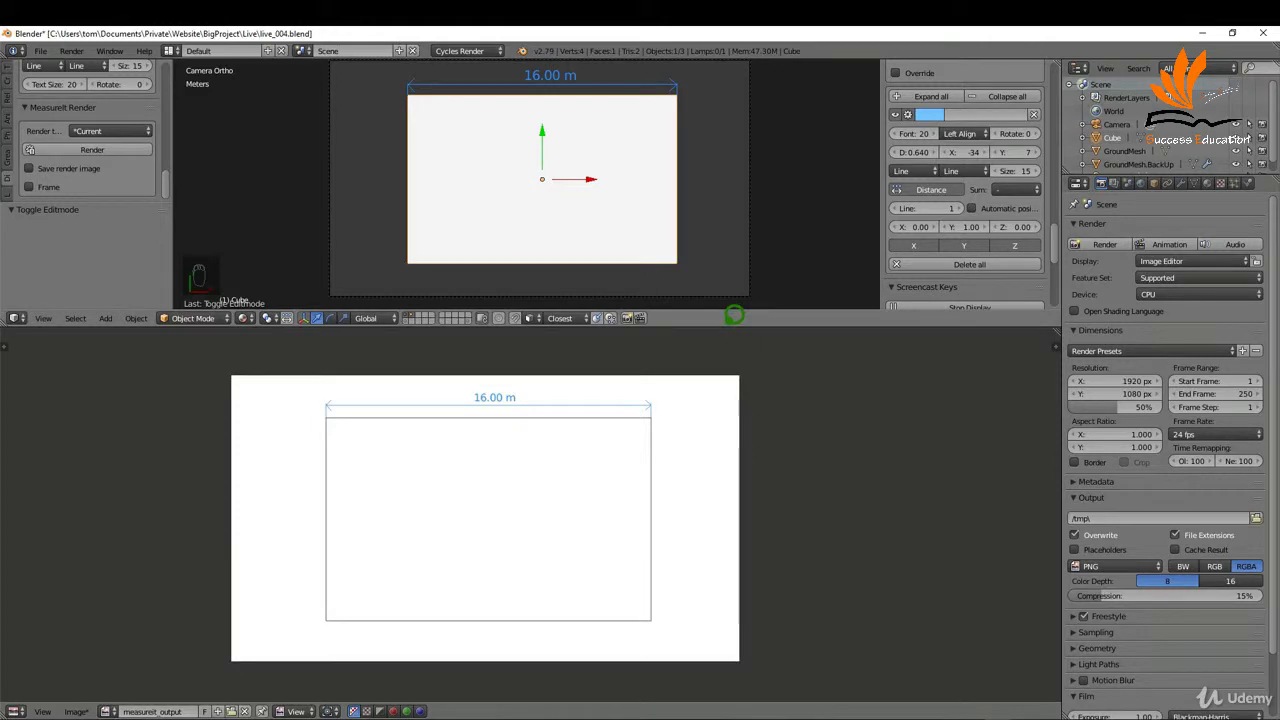
pyautogui.moveTo(723, 326); pyautogui.dragTo(729, 677)
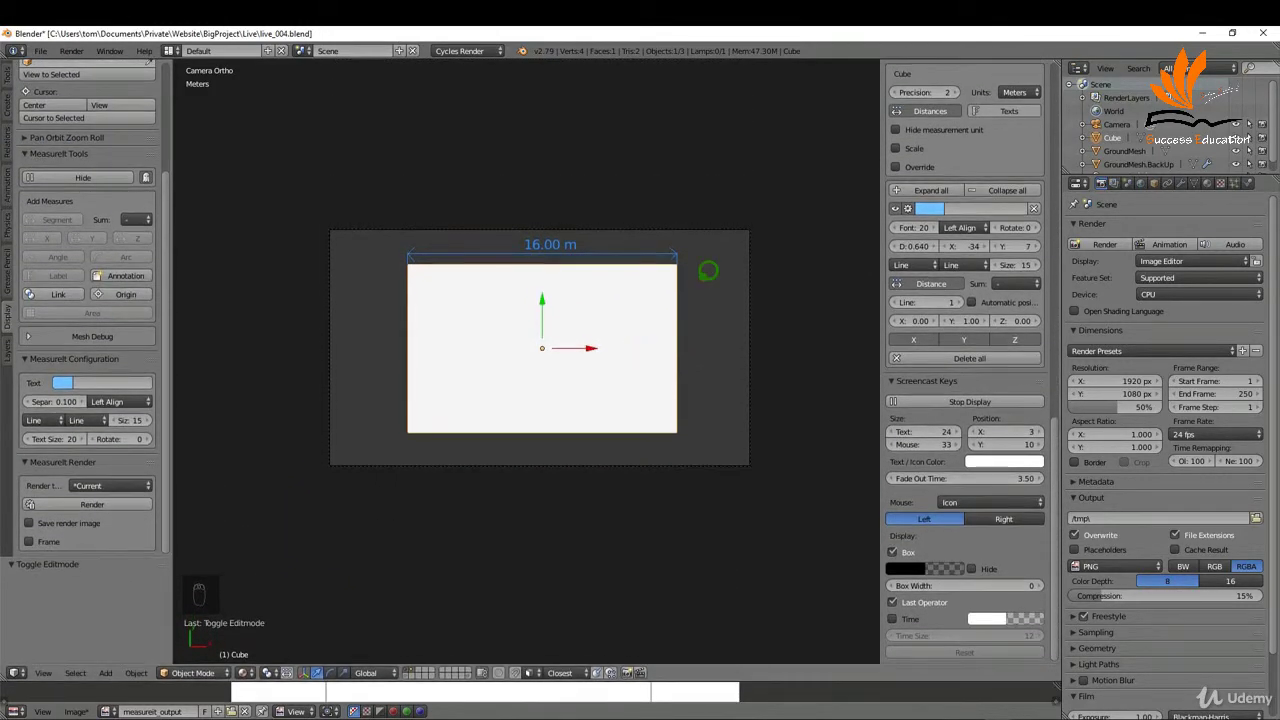
pyautogui.scroll(2, 708, 270)
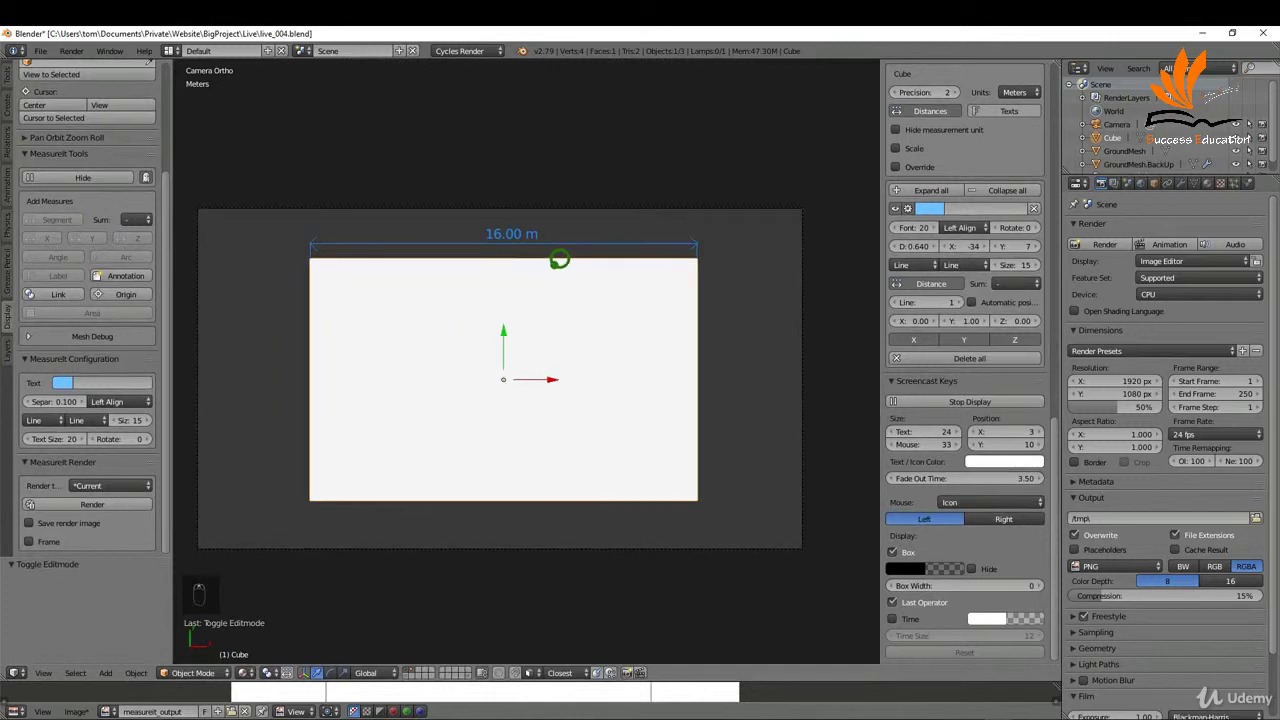